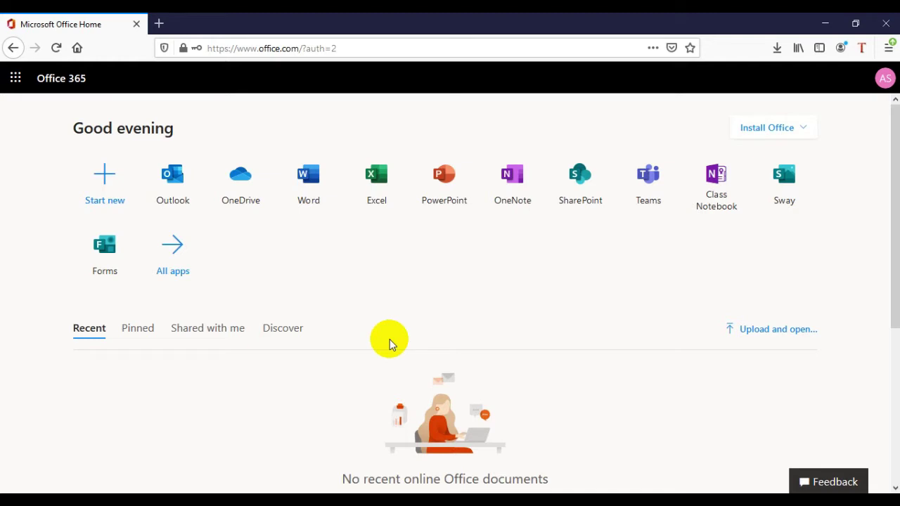
- Switch from the Office Home browser page to the open Microsoft Teams window
{"action": "mouse_move", "coordinate": [405, 501]}
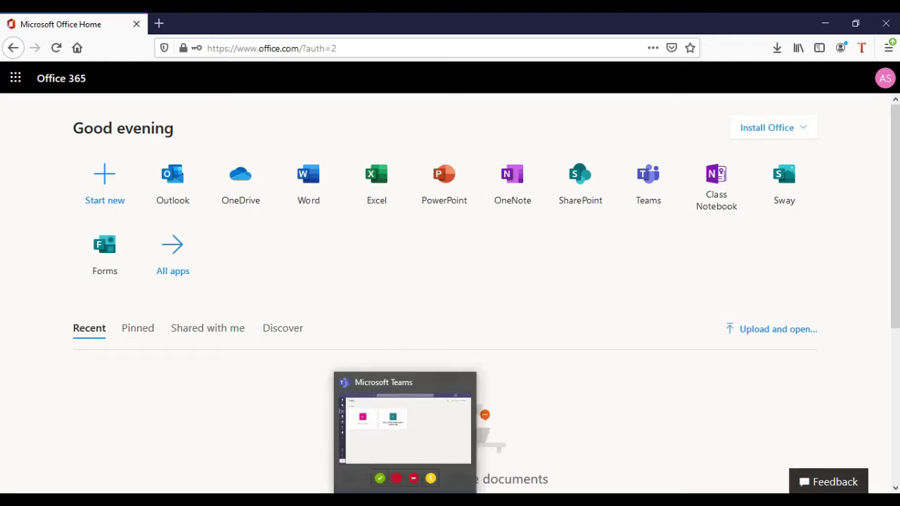
{"action": "left_click", "coordinate": [450, 384]}
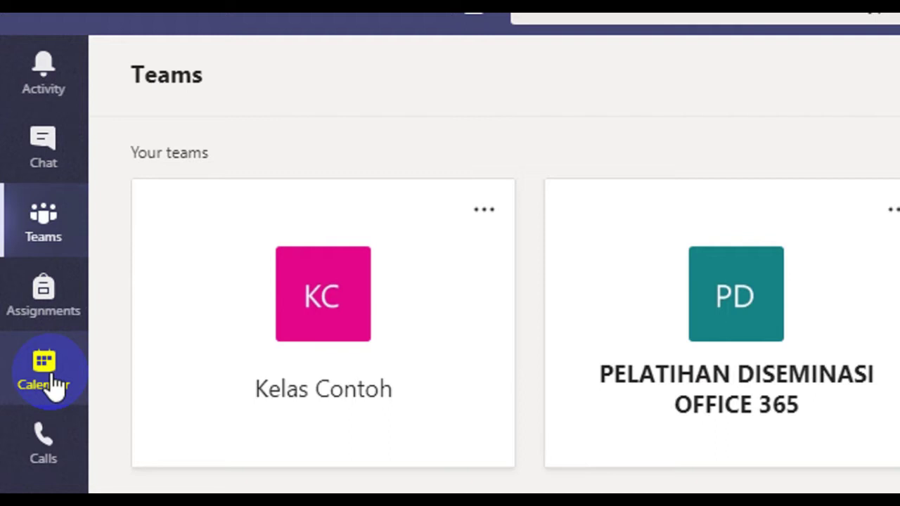
- Open the Calendar and start an instant meeting with Meet now
{"action": "left_click", "coordinate": [57, 385]}
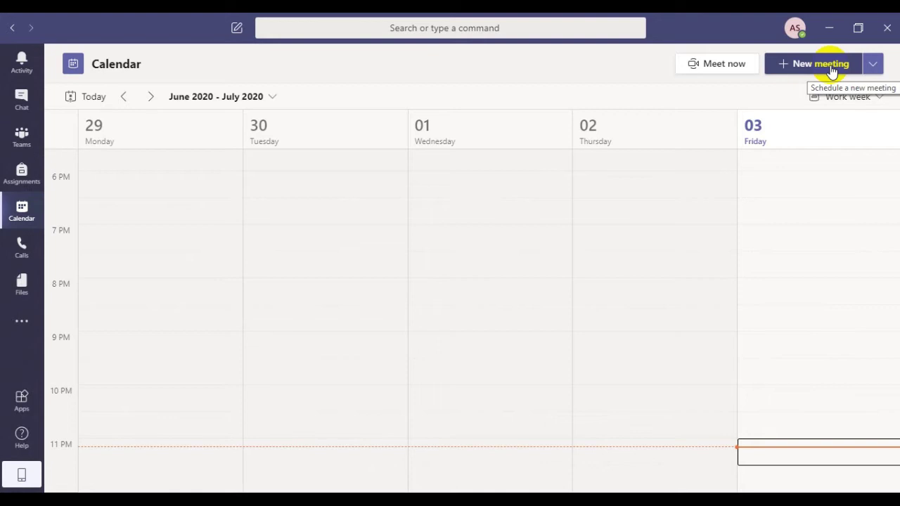
{"action": "left_click", "coordinate": [720, 71]}
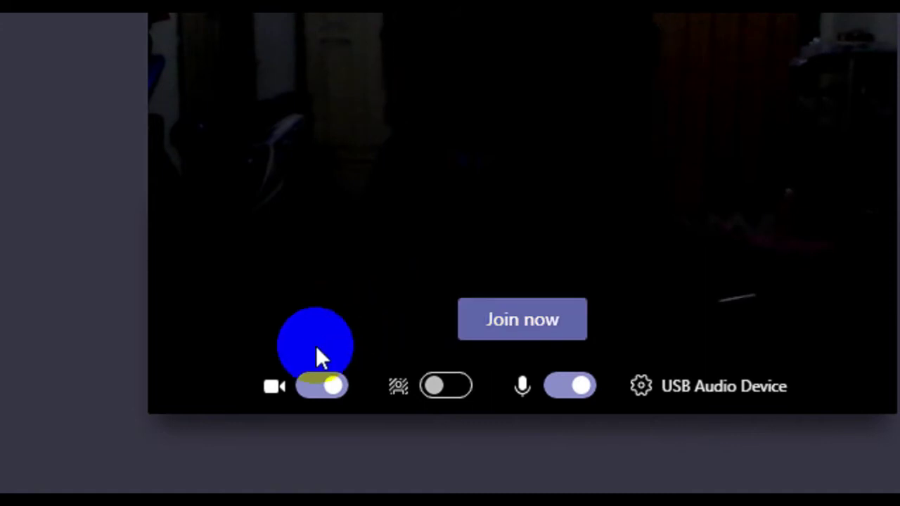
- Scroll down the meeting pre-join screen to review its settings
{"action": "scroll", "coordinate": [299, 387], "scroll_direction": "down", "scroll_amount": 1}
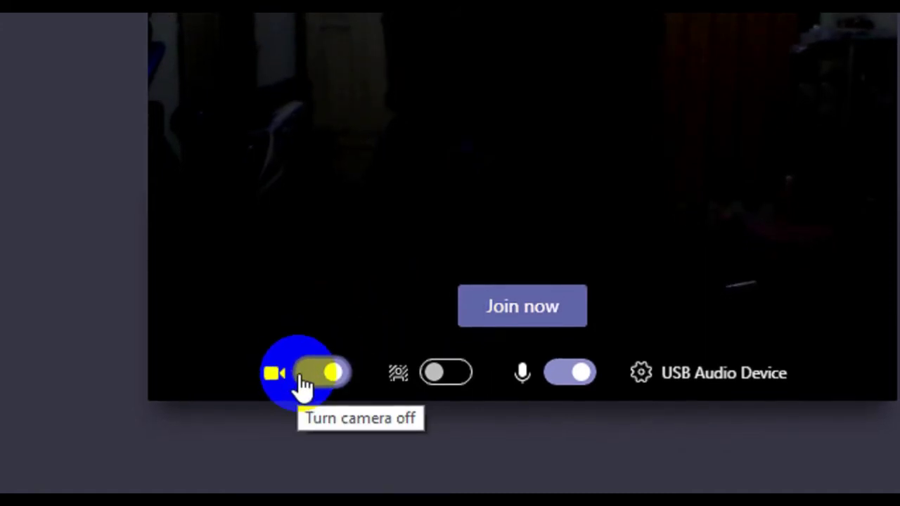
{"action": "scroll", "coordinate": [297, 388], "scroll_direction": "down", "scroll_amount": 2}
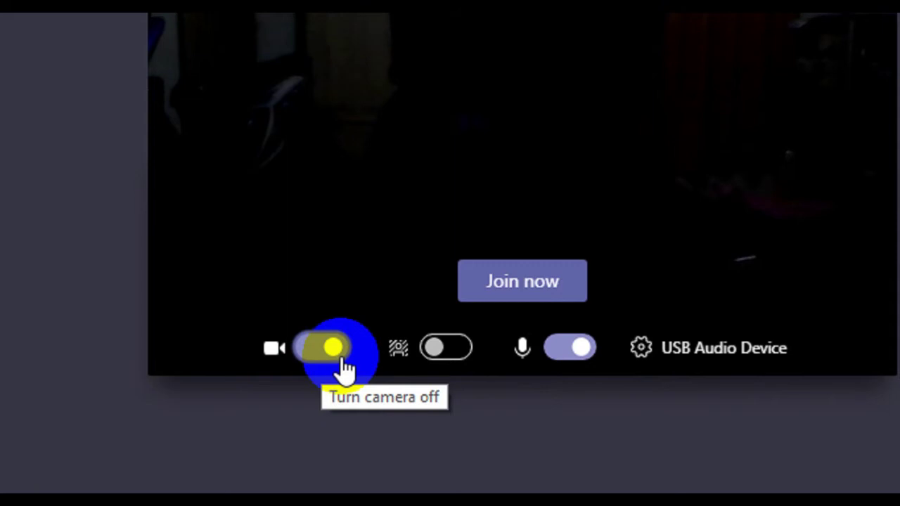
{"action": "left_click", "coordinate": [328, 354]}
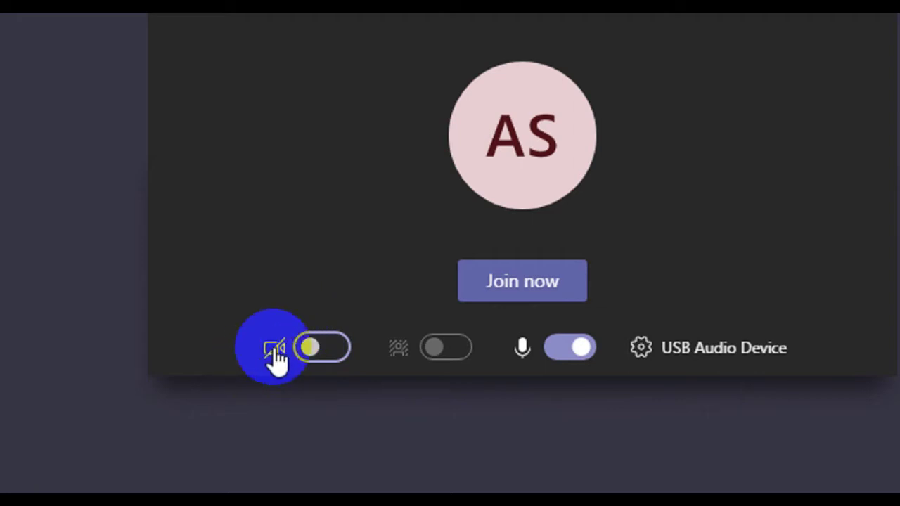
{"action": "left_click", "coordinate": [343, 339]}
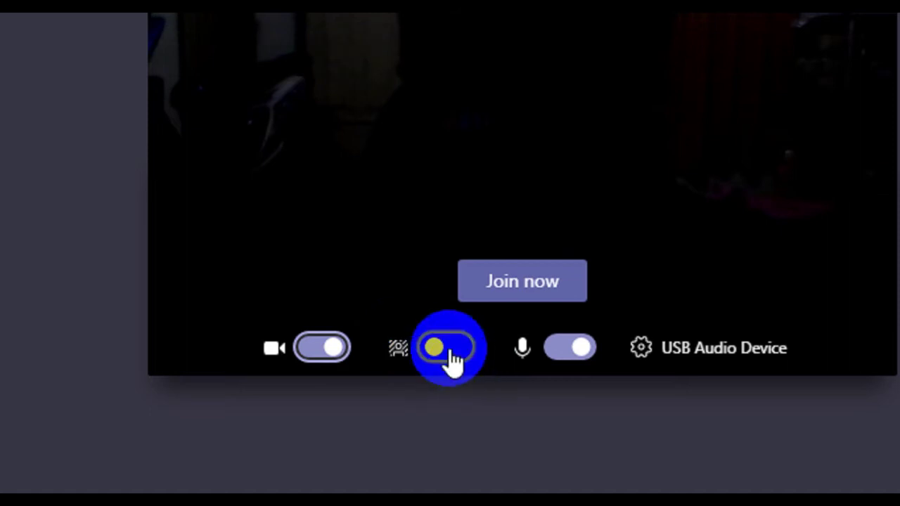
- Turn on background effects, try Blur, then pick the mountain valley background
{"action": "key", "text": "Tab"}
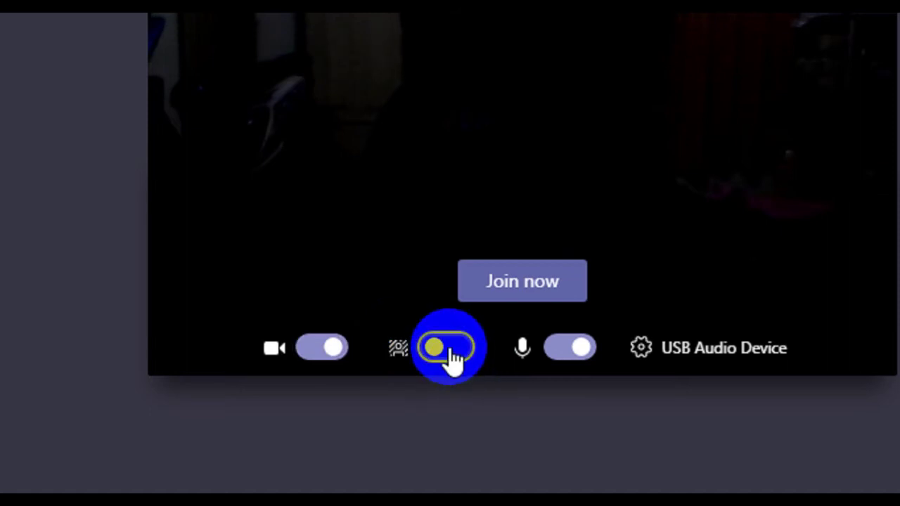
{"action": "left_click", "coordinate": [448, 351]}
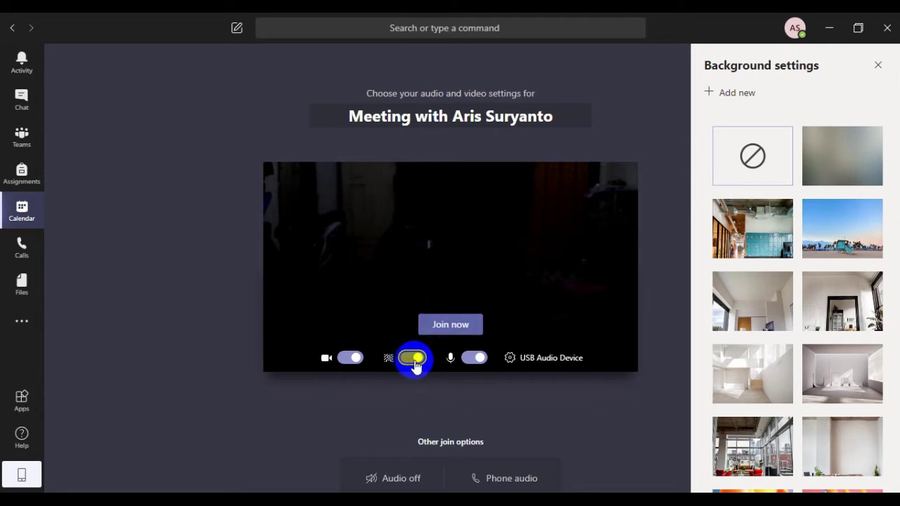
{"action": "left_click", "coordinate": [825, 151]}
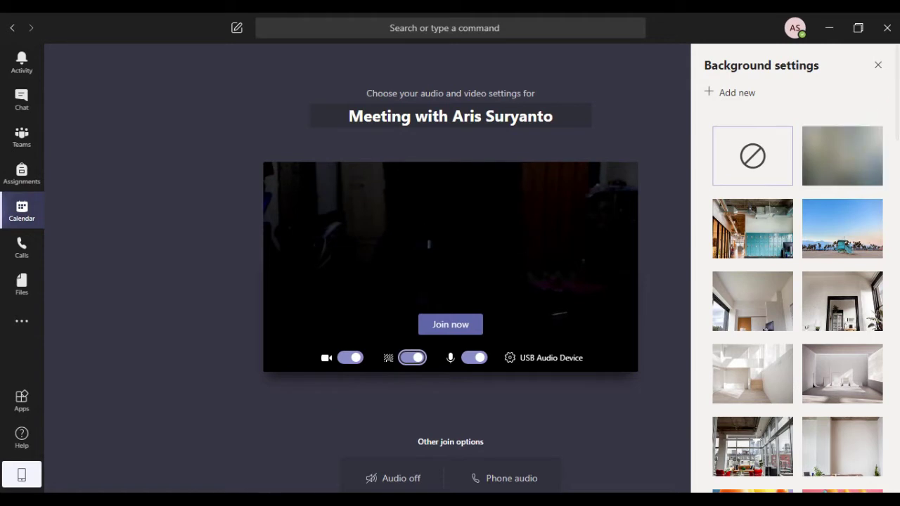
{"action": "left_click_drag", "start_coordinate": [892, 116], "coordinate": [897, 350]}
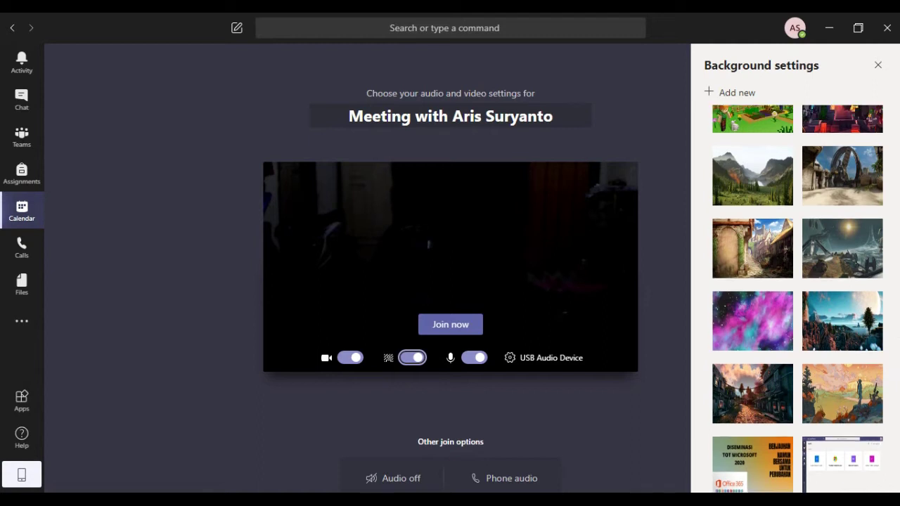
{"action": "left_click", "coordinate": [774, 167]}
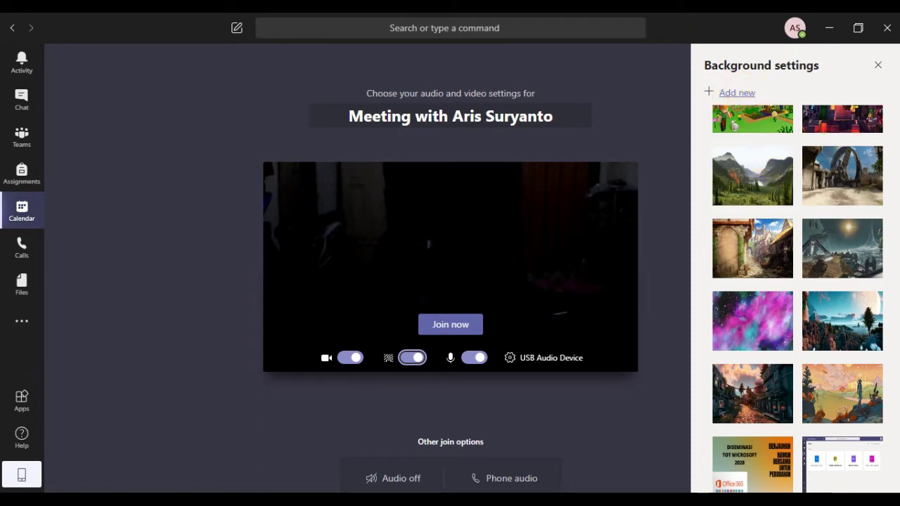
- Apply the sci-fi landscape background and close the background gallery
{"action": "left_click", "coordinate": [829, 261]}
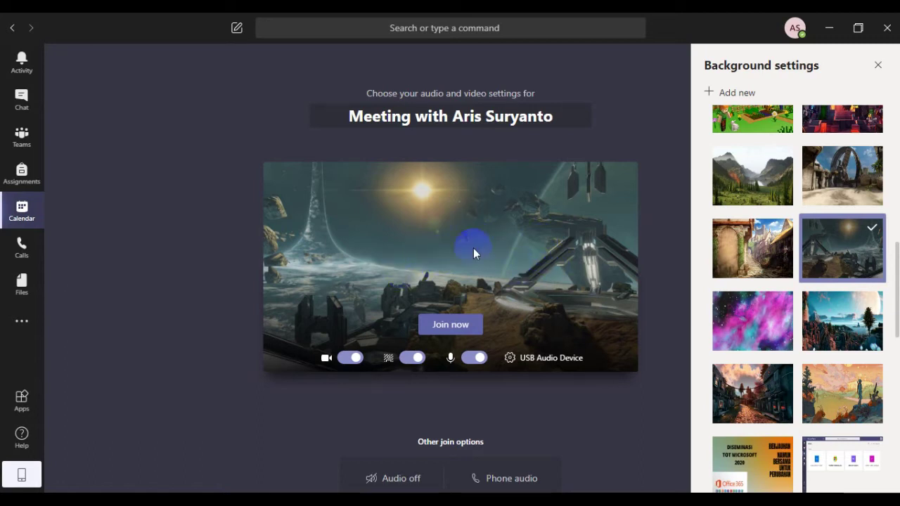
{"action": "left_click", "coordinate": [413, 360]}
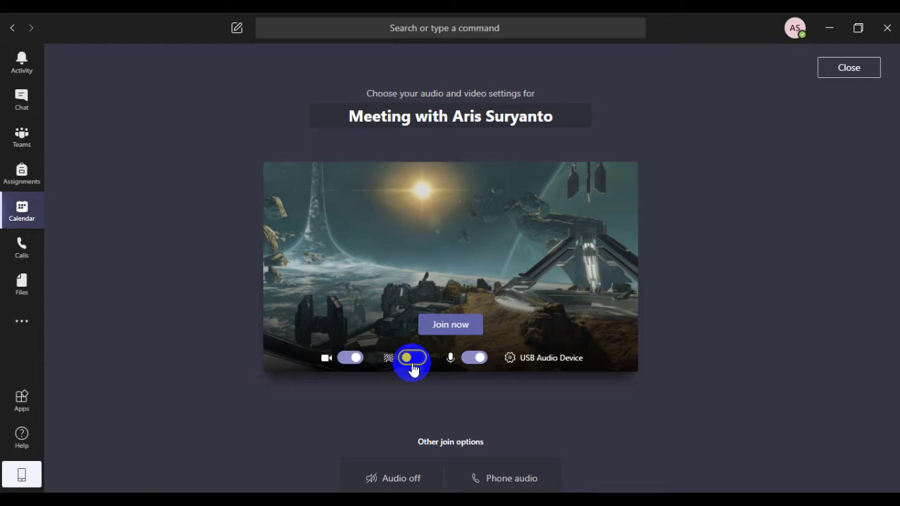
- Turn the camera off and on, then switch background effects back on
{"action": "left_click", "coordinate": [351, 360]}
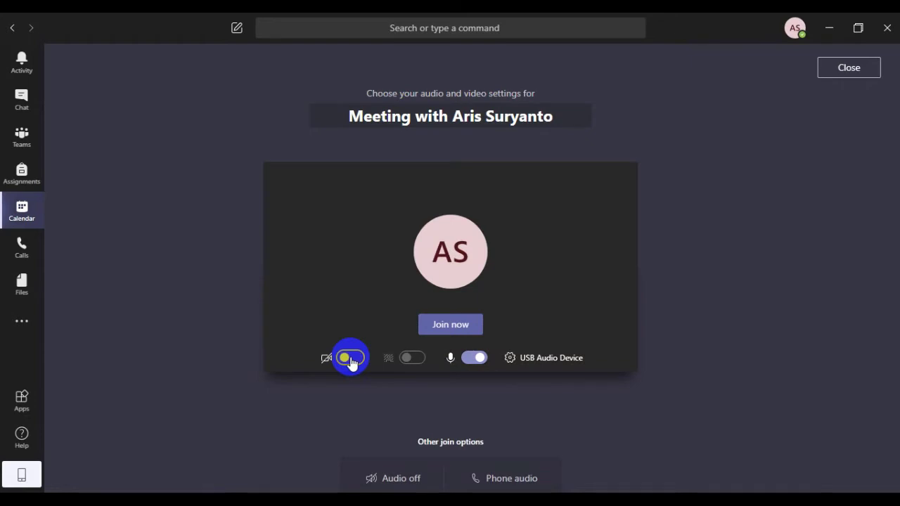
{"action": "left_click", "coordinate": [351, 360]}
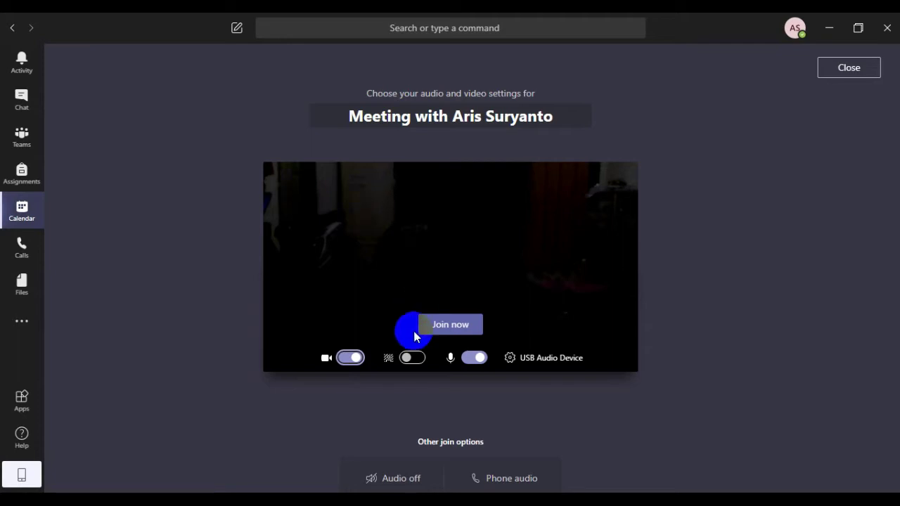
{"action": "left_click", "coordinate": [416, 358]}
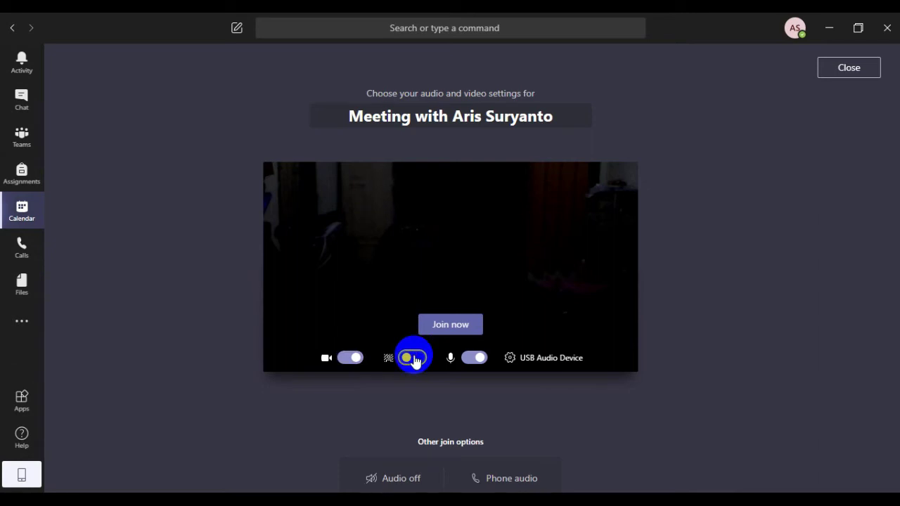
{"action": "left_click", "coordinate": [414, 357]}
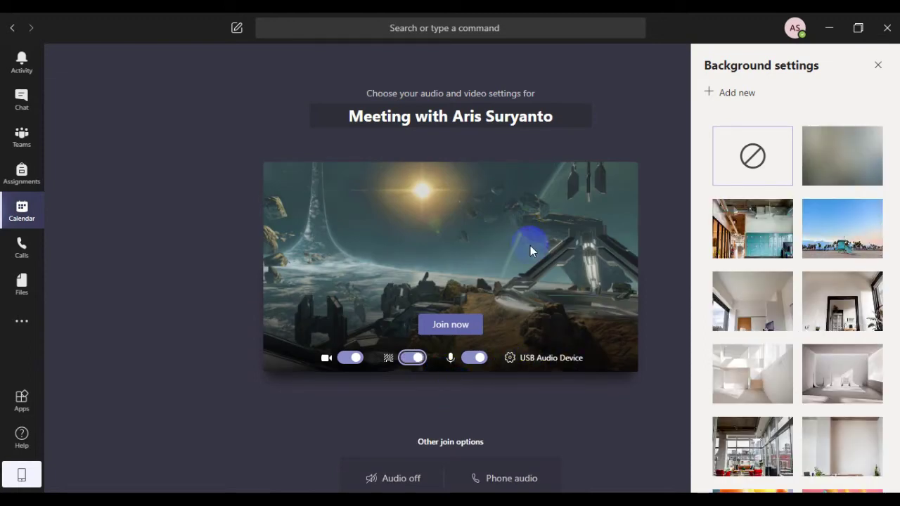
- Toggle the microphone setting off and back on in the pre-join screen
{"action": "left_click", "coordinate": [477, 360]}
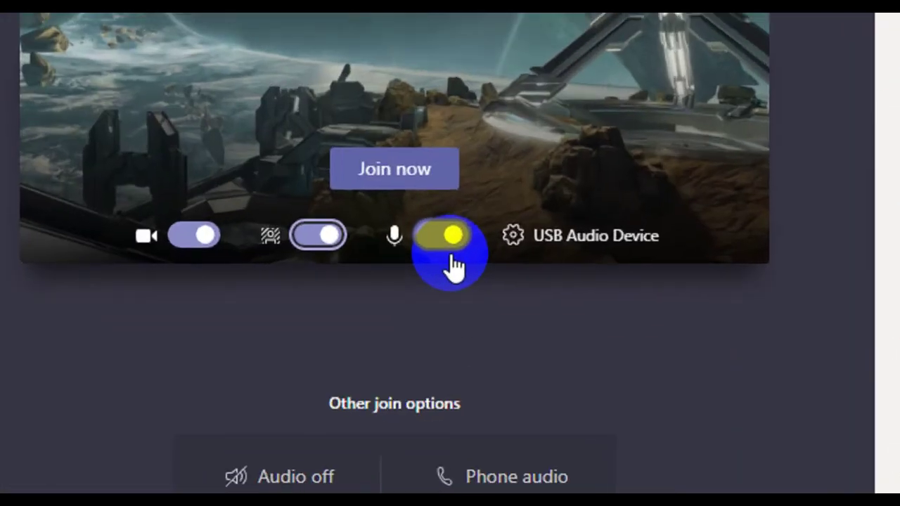
{"action": "left_click", "coordinate": [452, 360]}
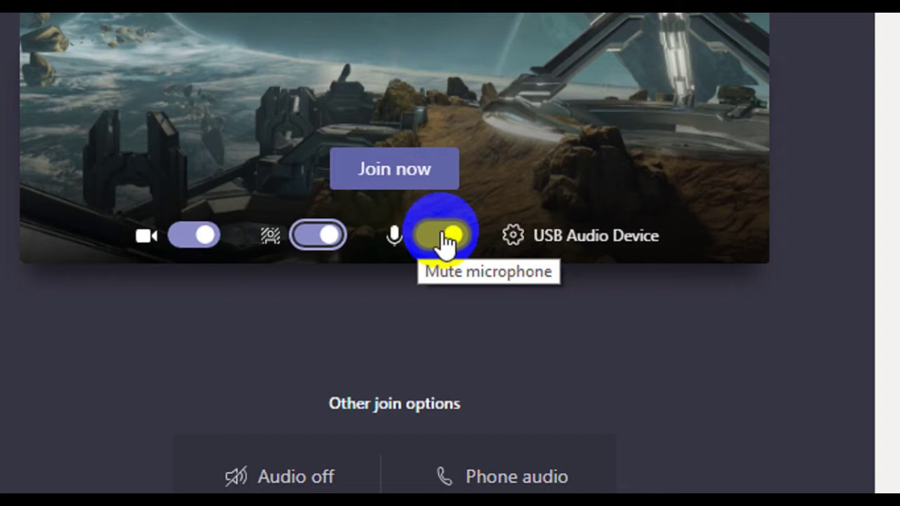
- In Device settings, keep USB Audio Device and set the speaker to Headphones (High Definition Audio Device)
{"action": "left_click", "coordinate": [519, 241]}
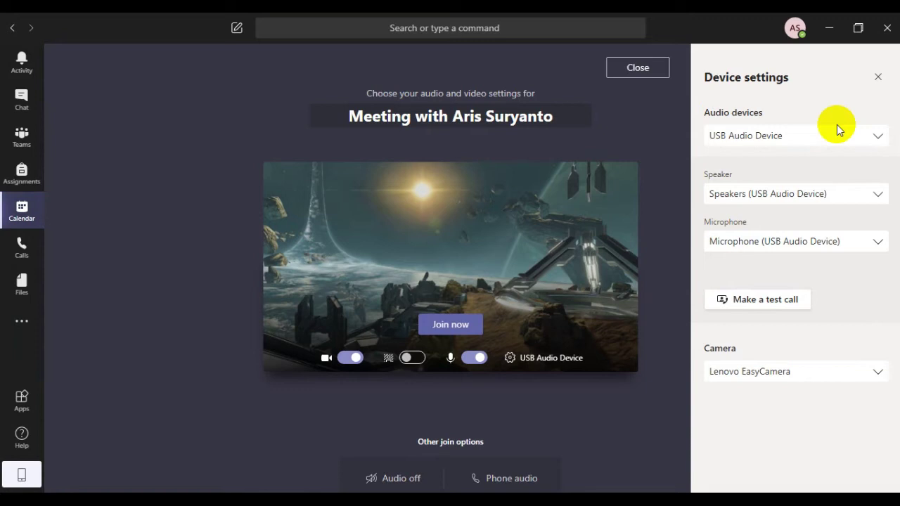
{"action": "left_click", "coordinate": [877, 139]}
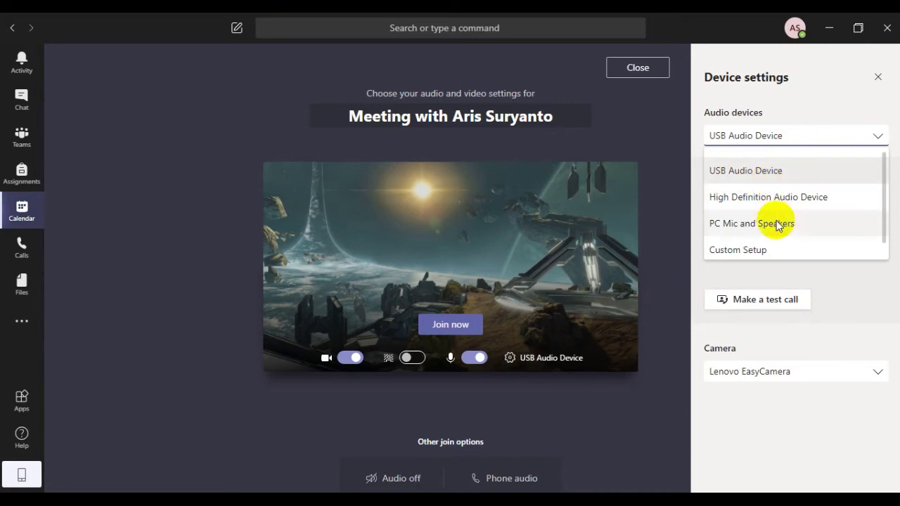
{"action": "left_click", "coordinate": [880, 137]}
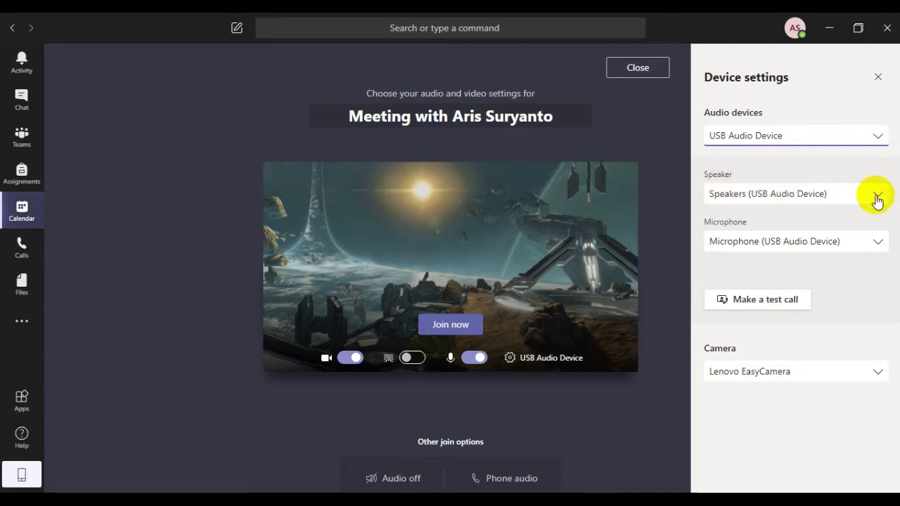
{"action": "left_click", "coordinate": [877, 197]}
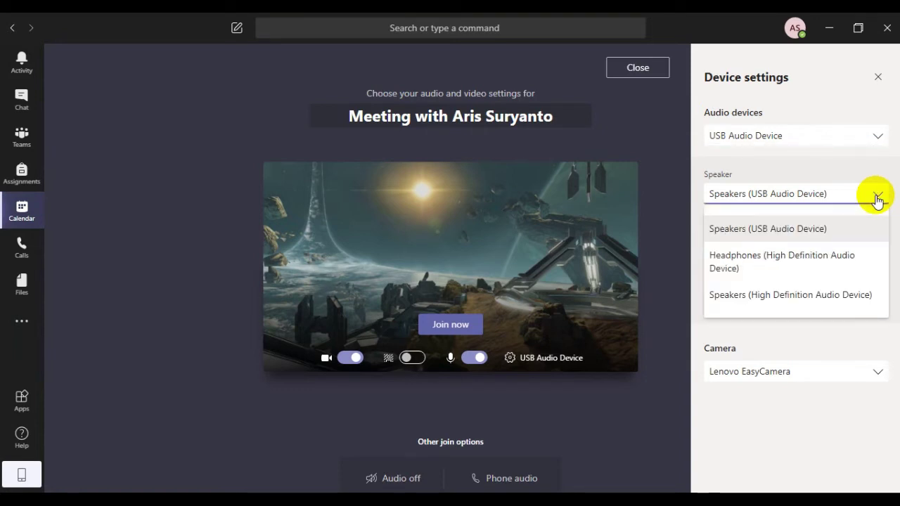
{"action": "left_click", "coordinate": [818, 260]}
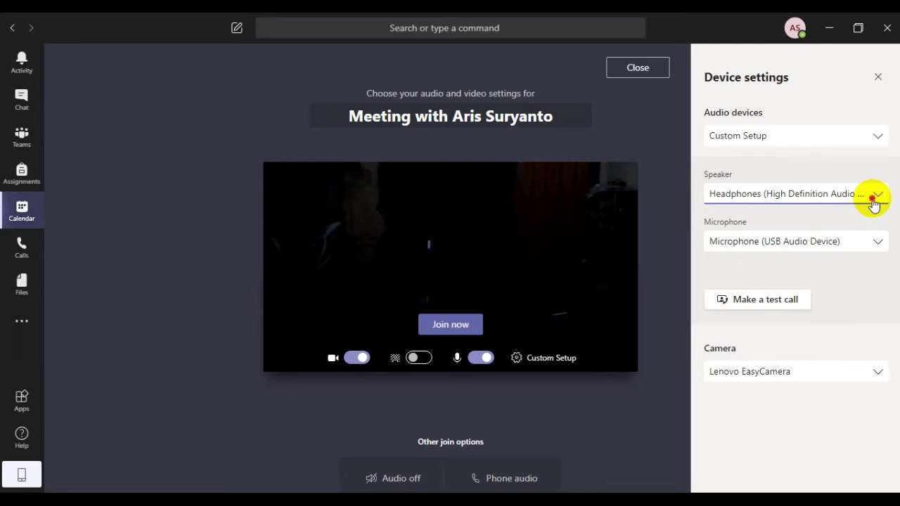
{"action": "left_click", "coordinate": [874, 202]}
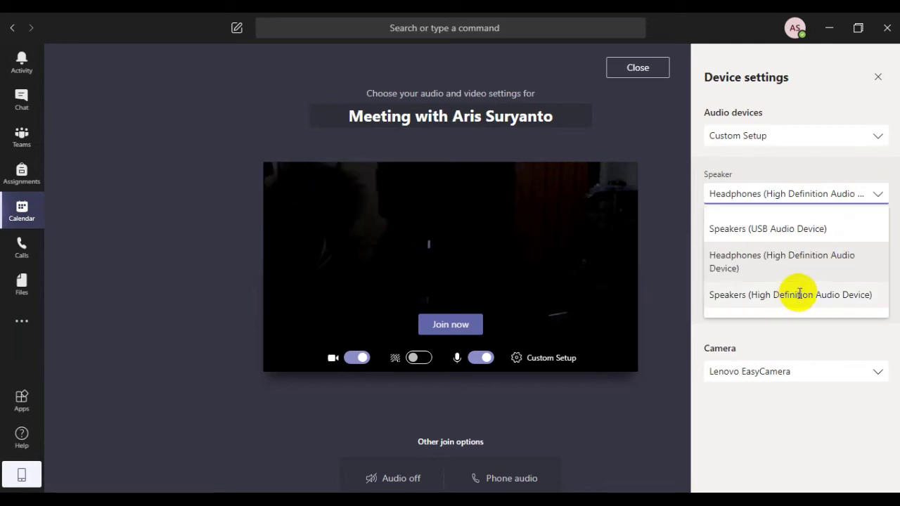
{"action": "left_click", "coordinate": [823, 257]}
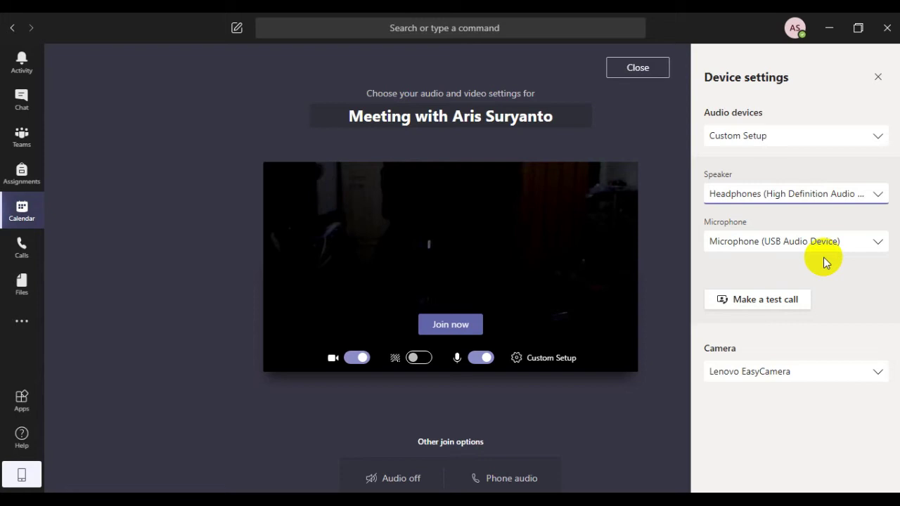
- Keep the USB microphone and Lenovo EasyCamera as the camera
{"action": "left_click", "coordinate": [877, 246]}
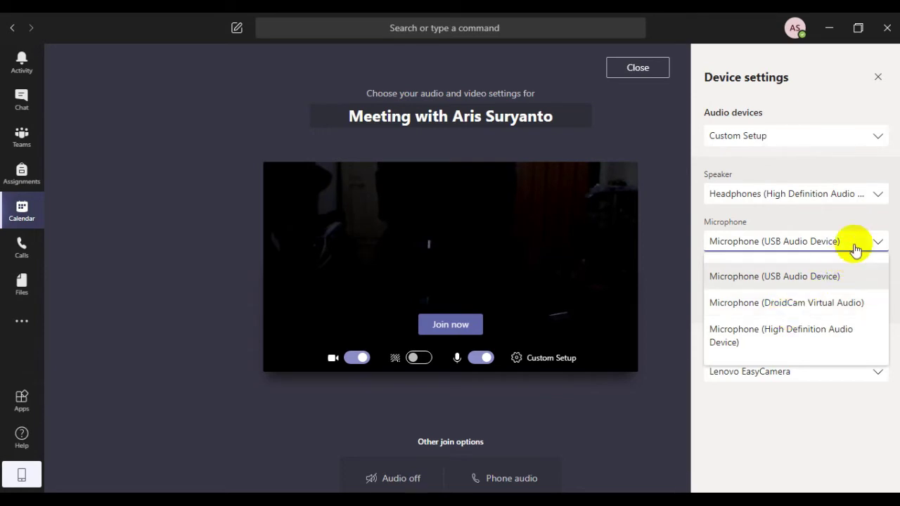
{"action": "left_click", "coordinate": [858, 230]}
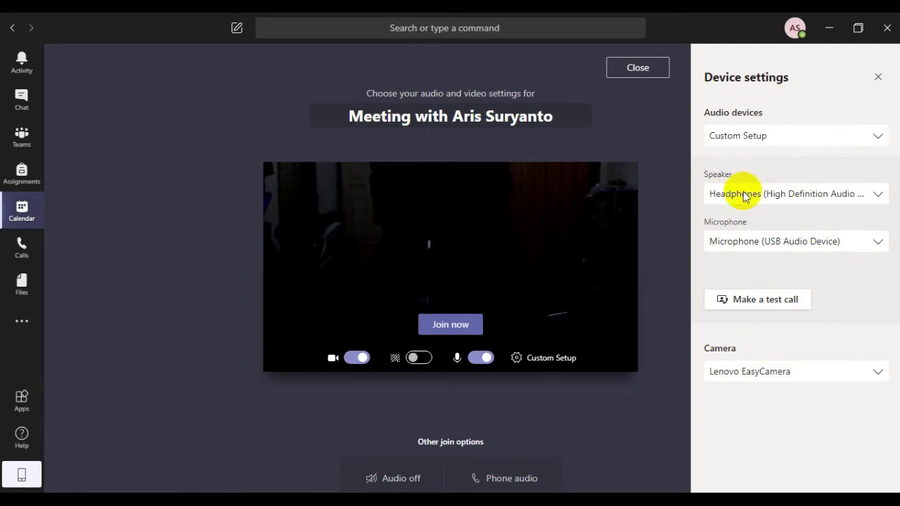
{"action": "left_click", "coordinate": [530, 259]}
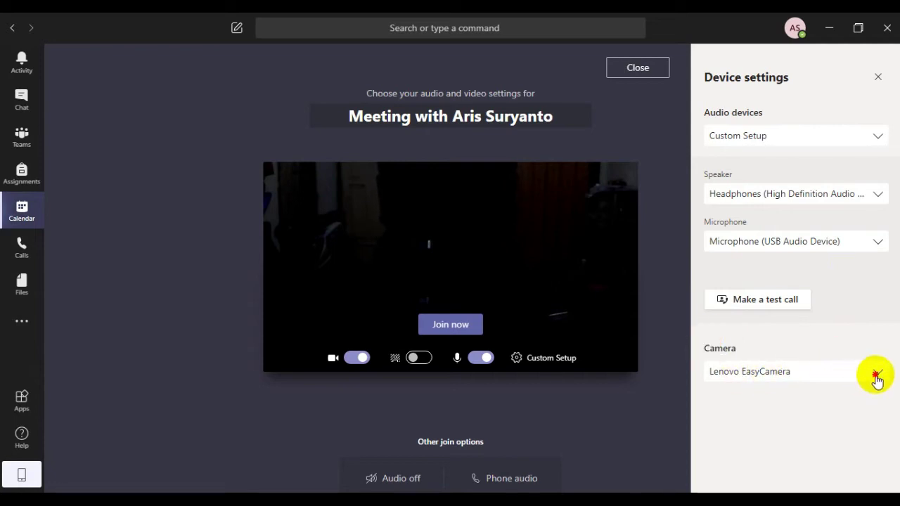
{"action": "left_click", "coordinate": [877, 376]}
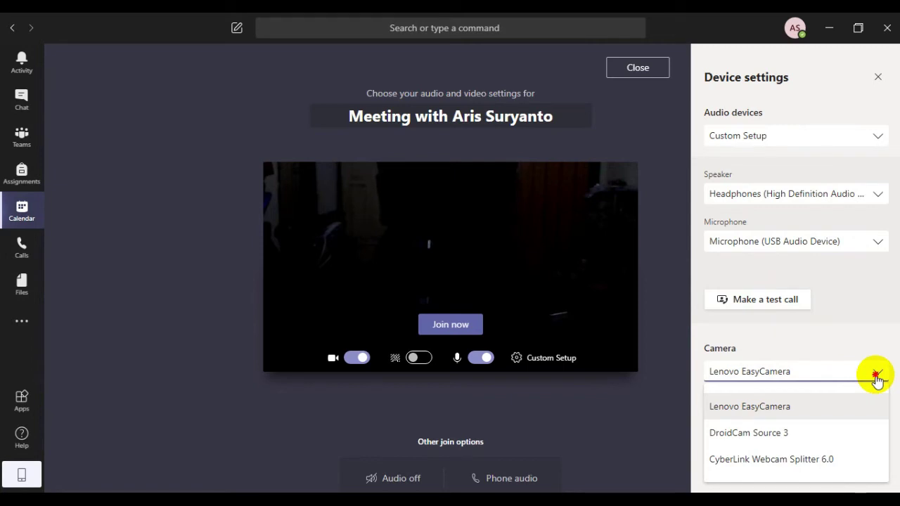
{"action": "left_click", "coordinate": [877, 377]}
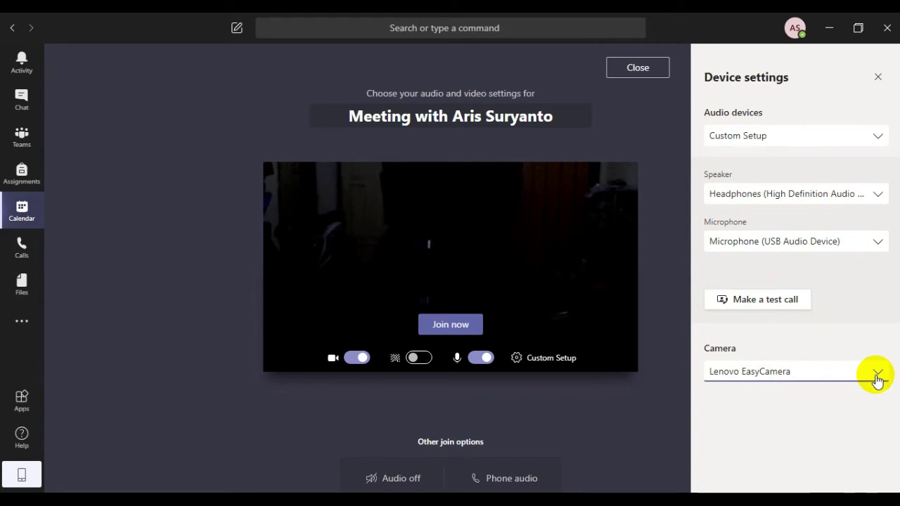
- Close Device settings, join the meeting, and close the participants panel
{"action": "left_click", "coordinate": [877, 78]}
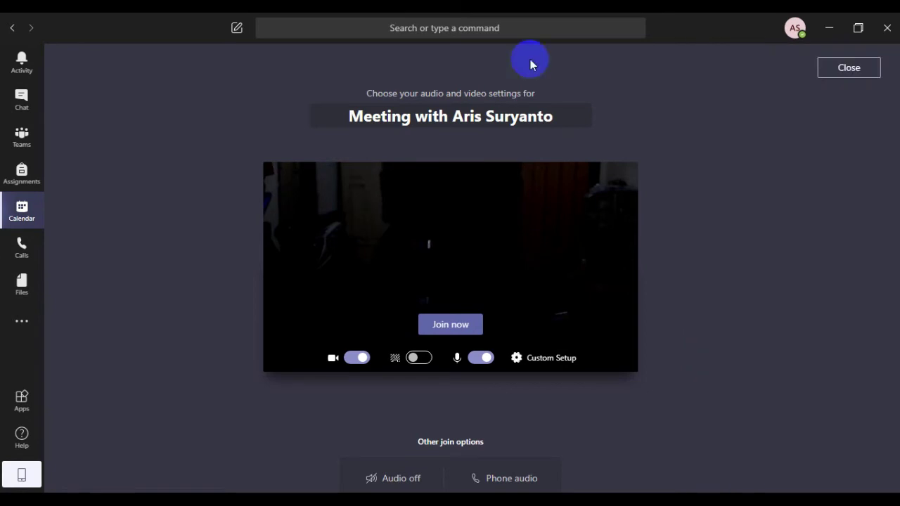
{"action": "left_click", "coordinate": [450, 325]}
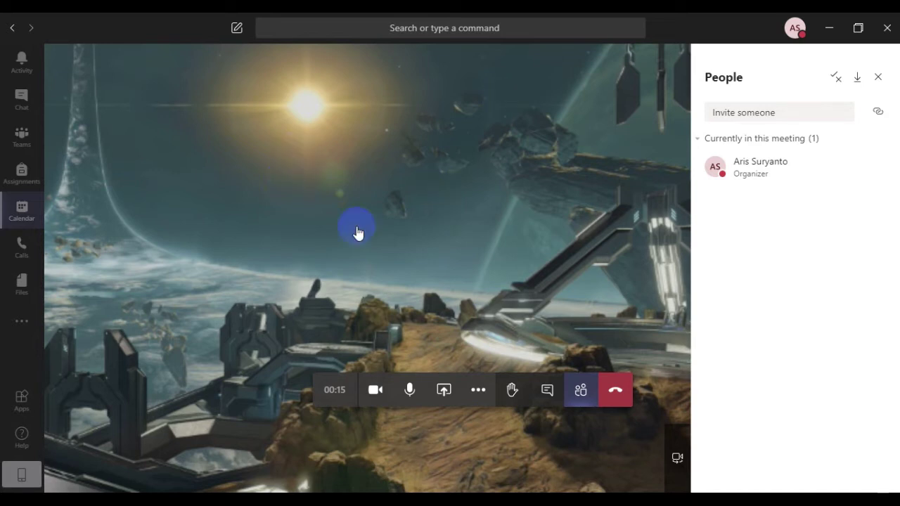
{"action": "left_click", "coordinate": [880, 78]}
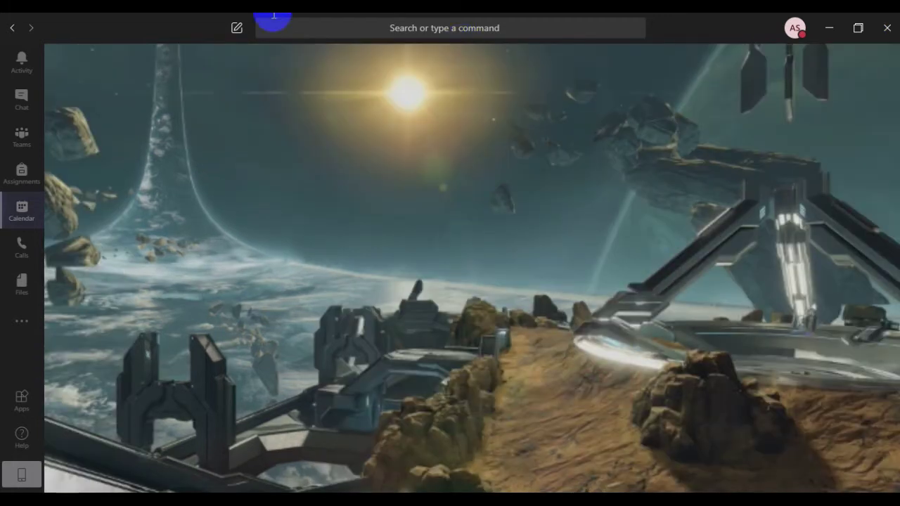
{"action": "left_click", "coordinate": [298, 426]}
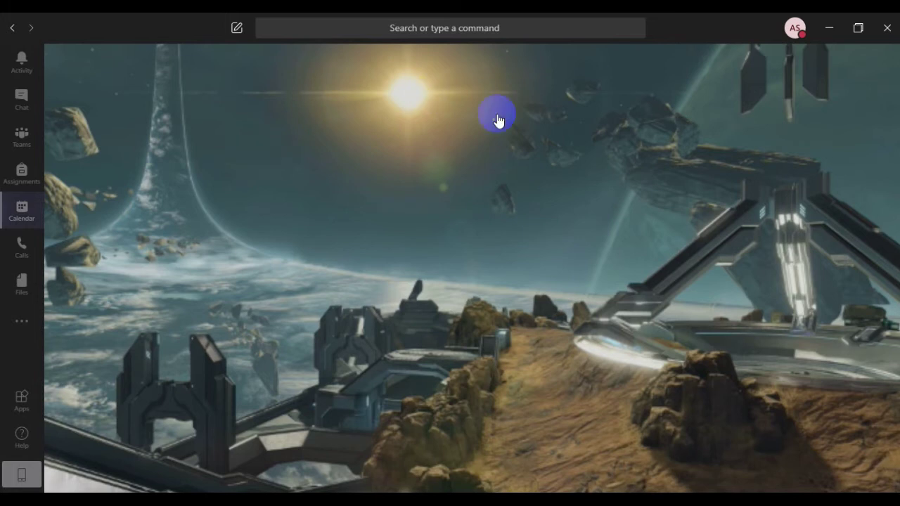
{"action": "left_click", "coordinate": [619, 384]}
{"action": "mouse_move", "coordinate": [471, 305]}
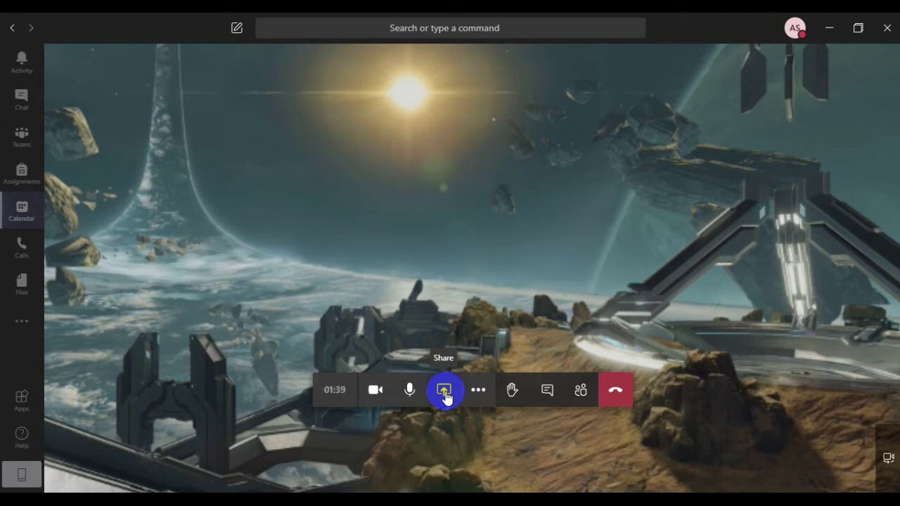
{"action": "left_click", "coordinate": [444, 394]}
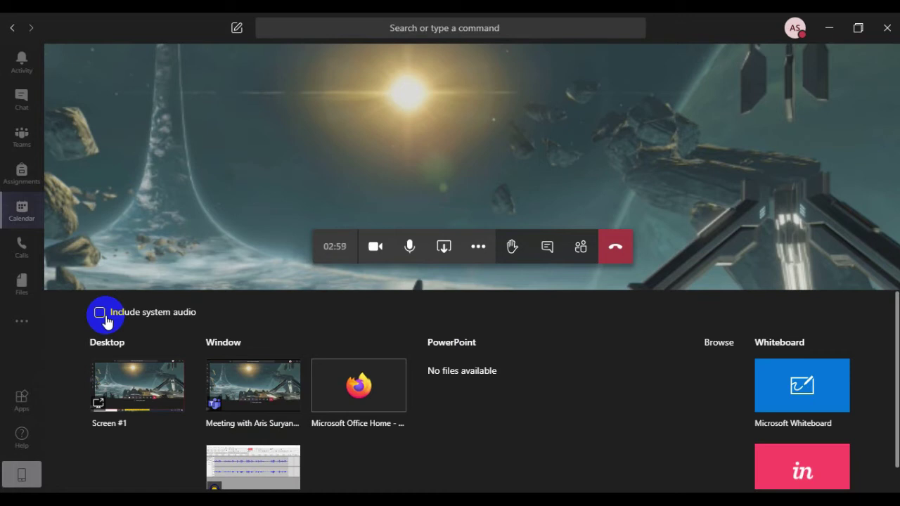
{"action": "left_click", "coordinate": [100, 313]}
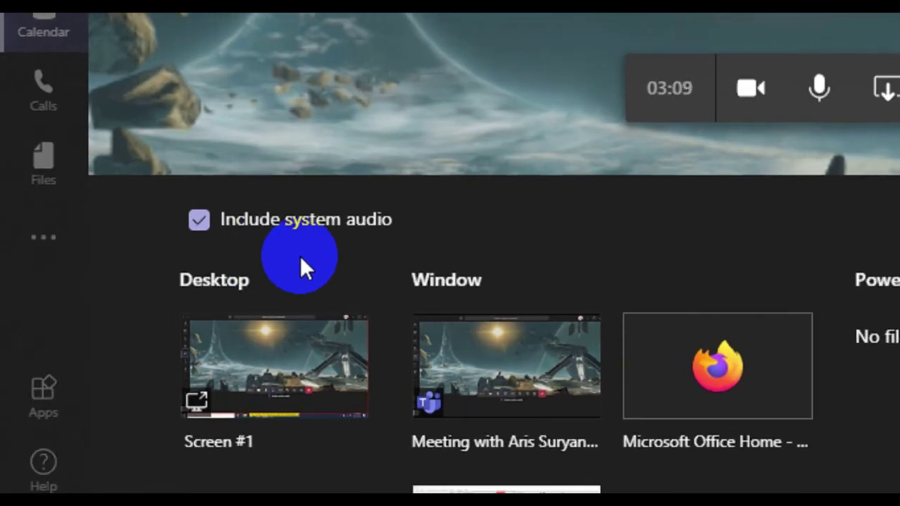
{"action": "left_click", "coordinate": [198, 222]}
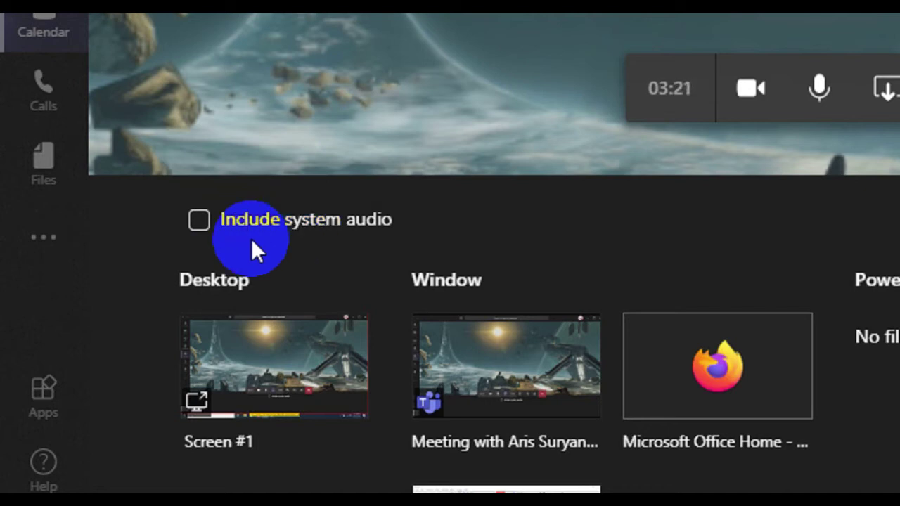
{"action": "left_click", "coordinate": [200, 222]}
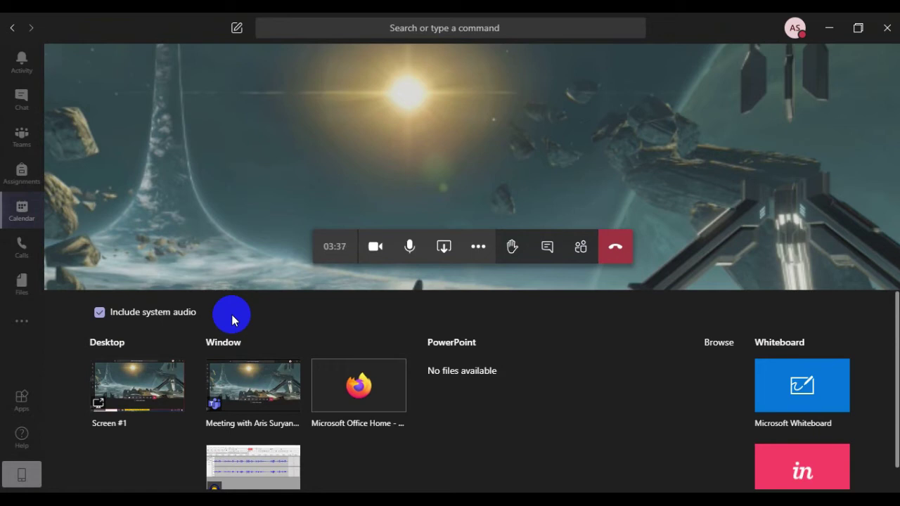
{"action": "left_click", "coordinate": [101, 318]}
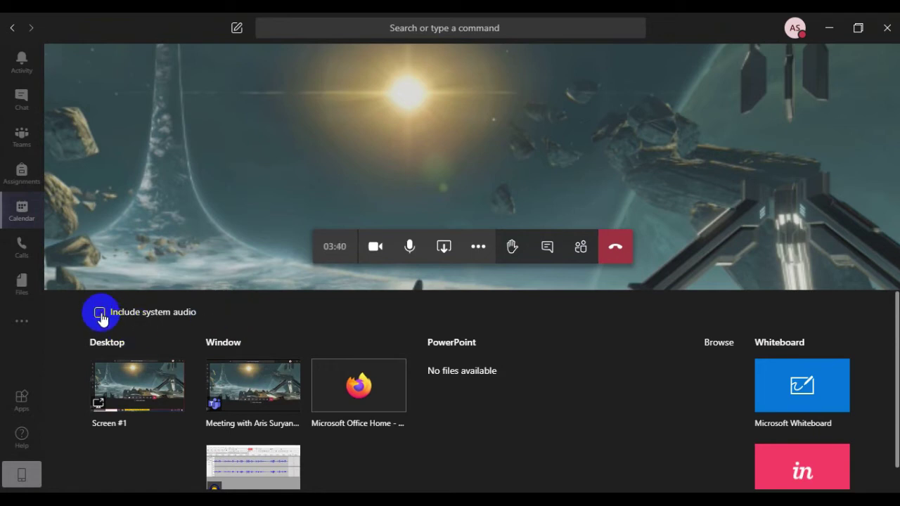
{"action": "left_click", "coordinate": [462, 150]}
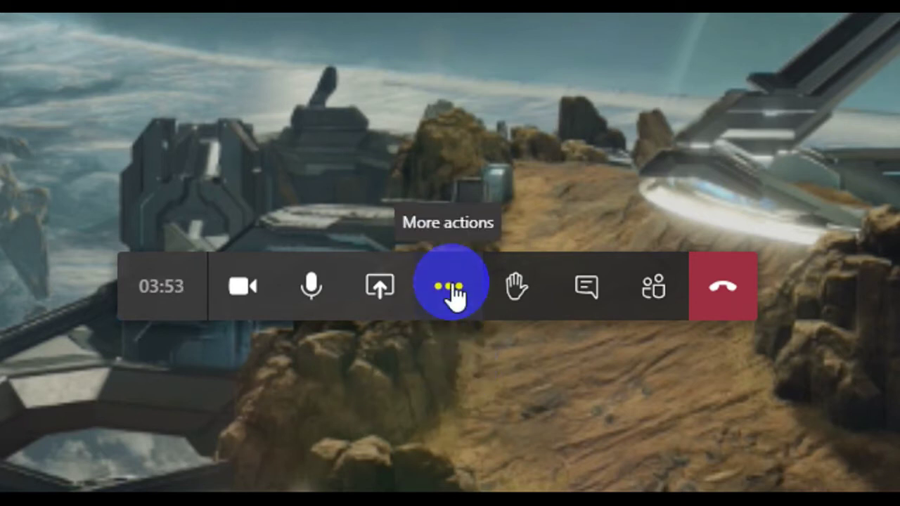
- Show the meeting notes pane from the call bar's More actions menu
{"action": "left_click", "coordinate": [451, 290]}
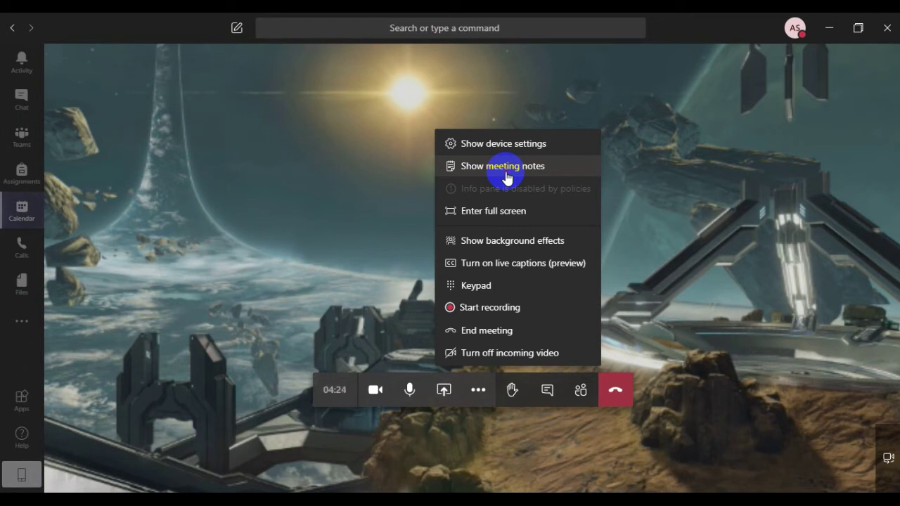
{"action": "left_click", "coordinate": [506, 178]}
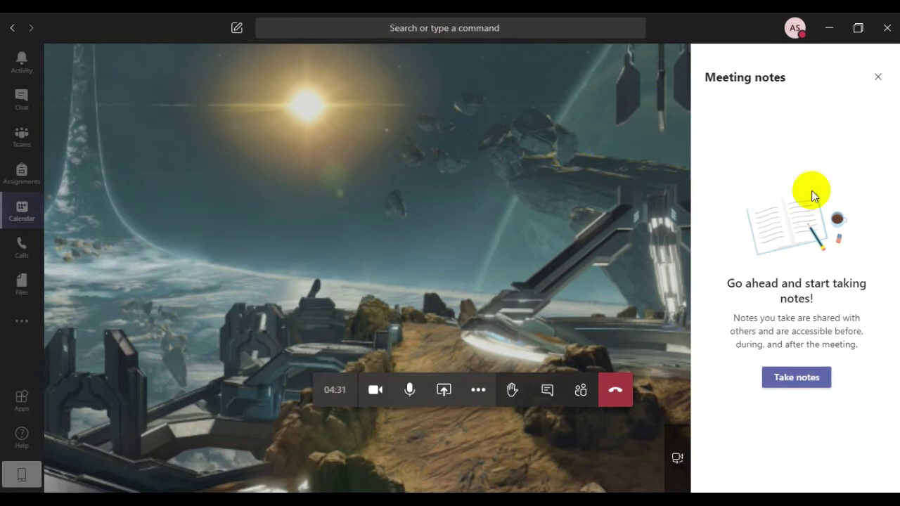
- Start meeting notes with a first section titled 'meeting'
{"action": "left_click", "coordinate": [813, 384]}
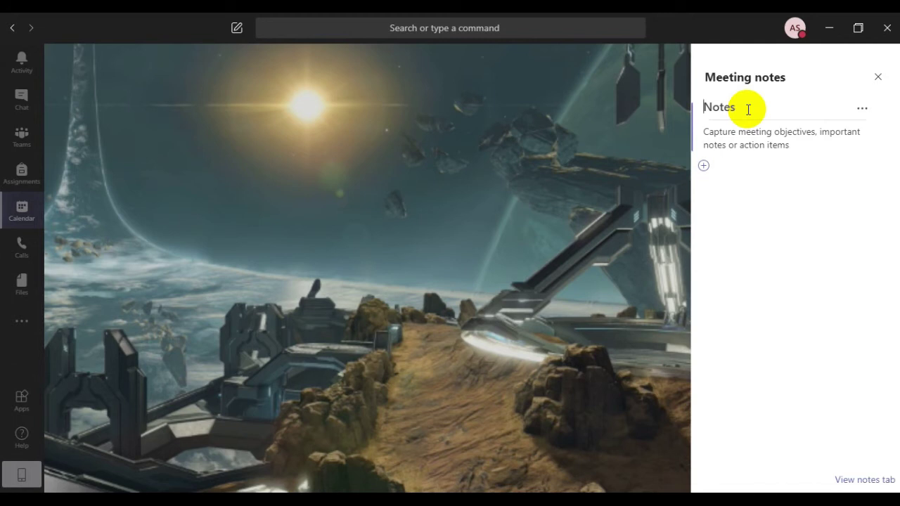
{"action": "type", "text": "meeting"}
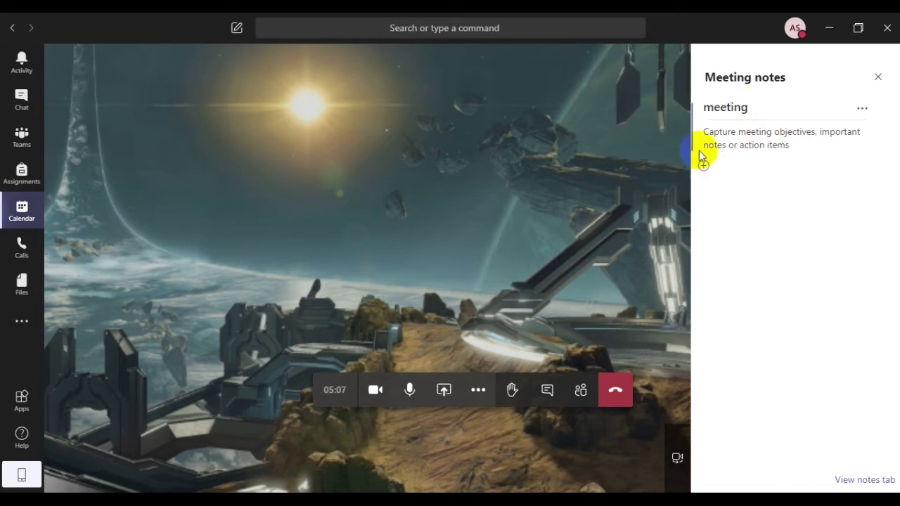
{"action": "left_click", "coordinate": [701, 149]}
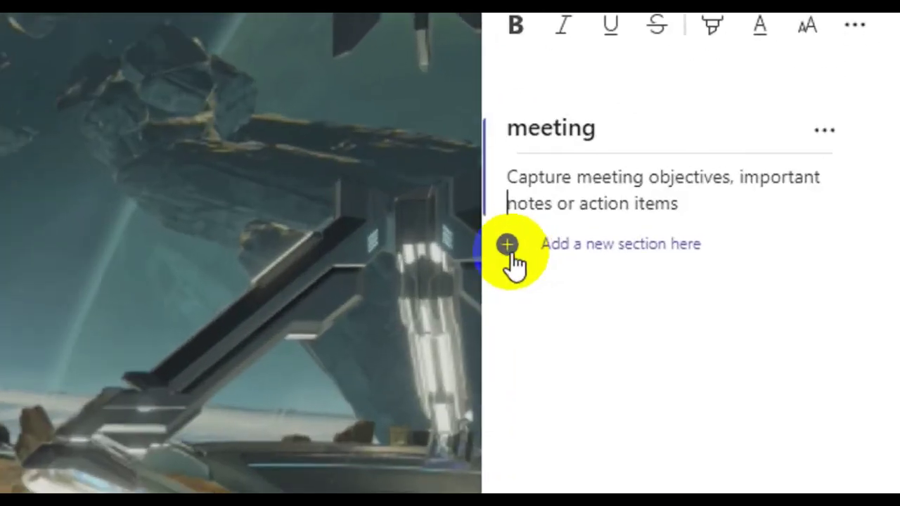
- Add a new notes section and title it 'pertanyaan'
{"action": "left_click", "coordinate": [509, 248]}
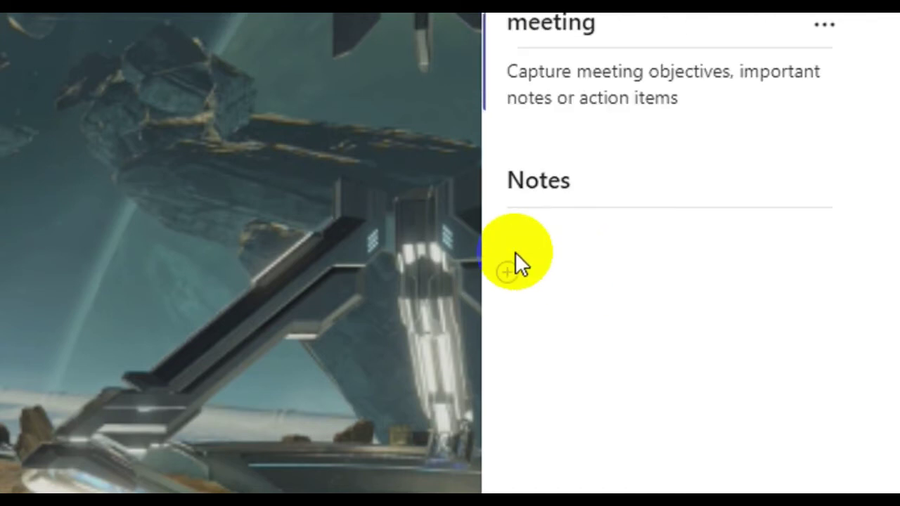
{"action": "left_click", "coordinate": [587, 187]}
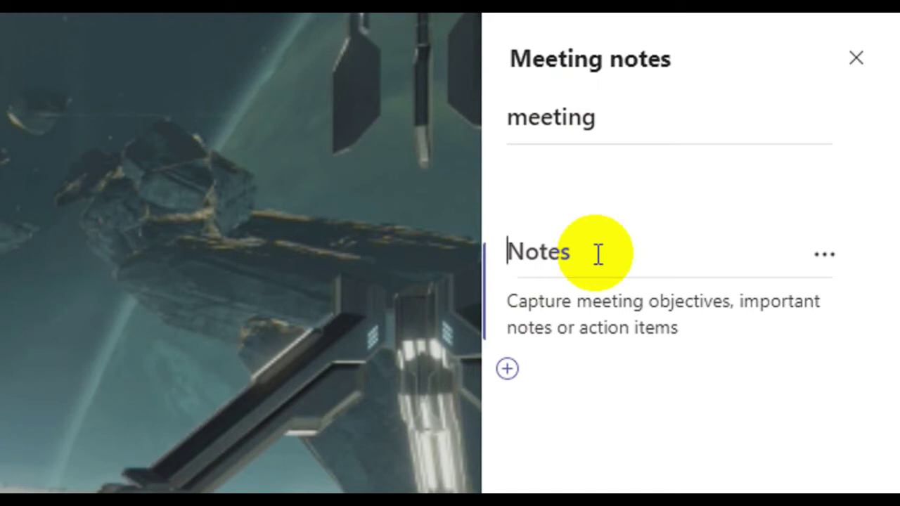
{"action": "type", "text": "pertan"}
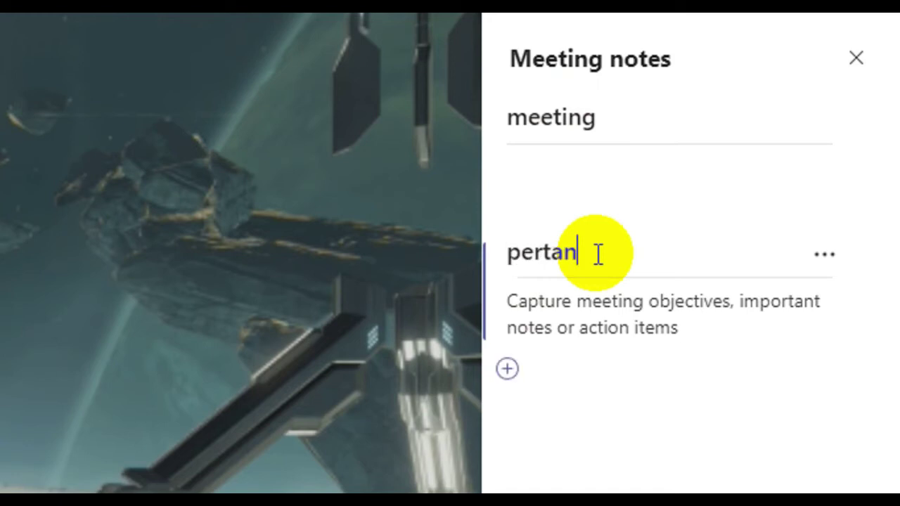
{"action": "type", "text": "yaan"}
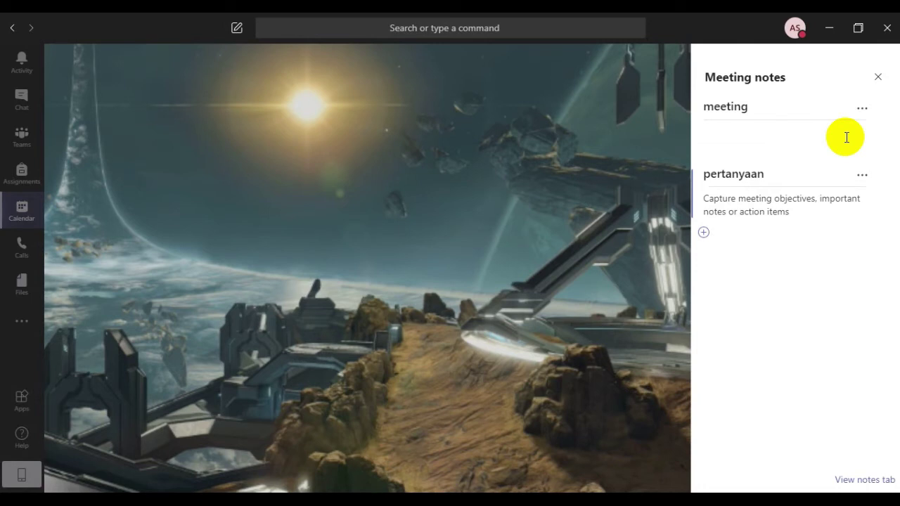
- Close the Meeting notes pane and bring up the call's More actions menu
{"action": "left_click", "coordinate": [879, 83]}
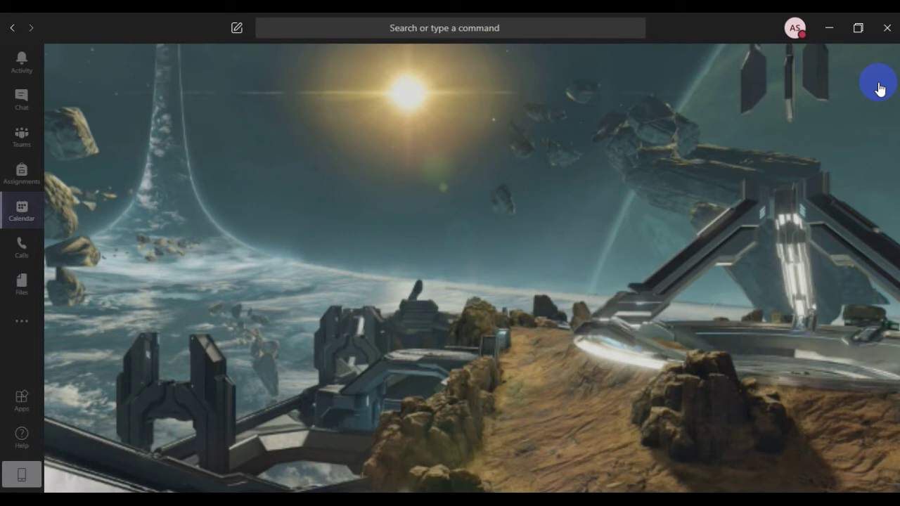
{"action": "mouse_move", "coordinate": [624, 212]}
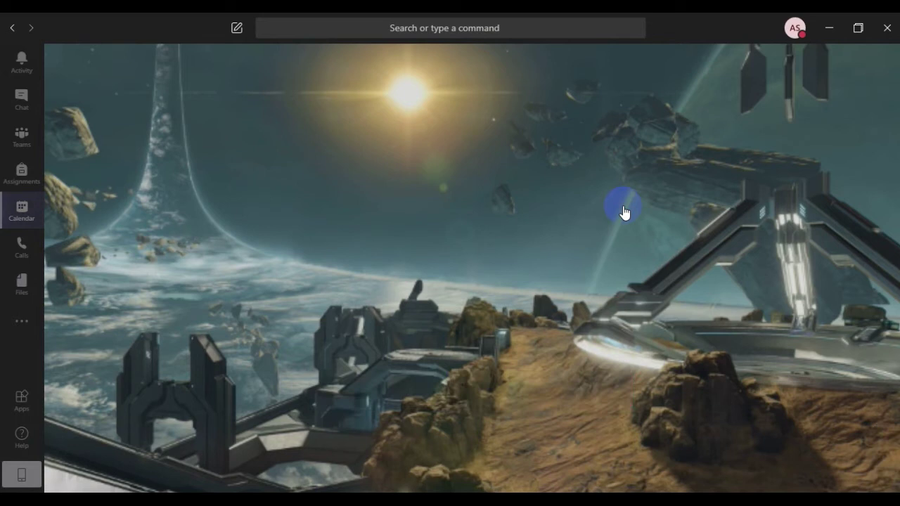
{"action": "mouse_move", "coordinate": [510, 275]}
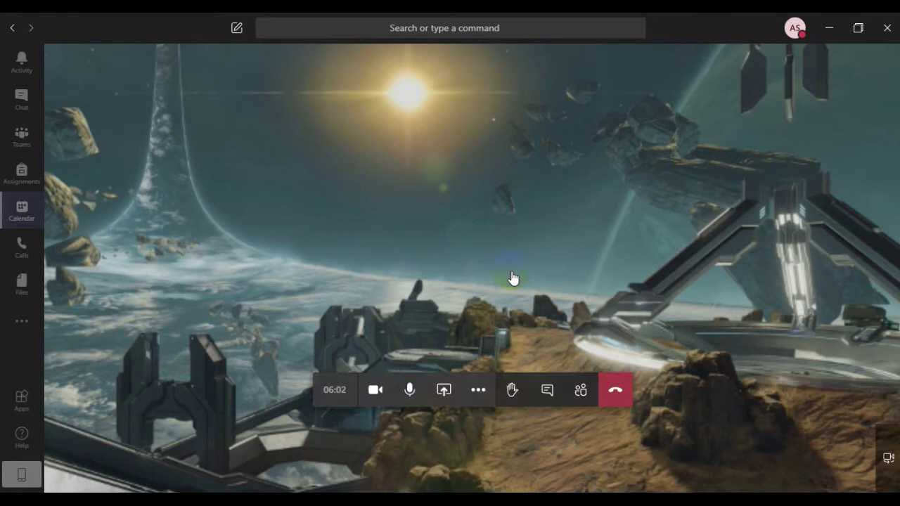
{"action": "left_click", "coordinate": [478, 391]}
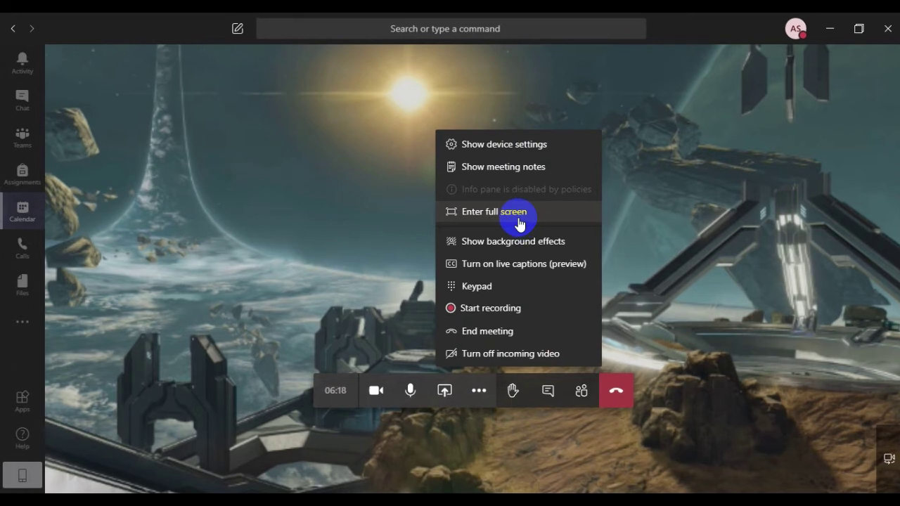
- Put the call in full screen, then exit full screen from More actions
{"action": "left_click", "coordinate": [519, 222]}
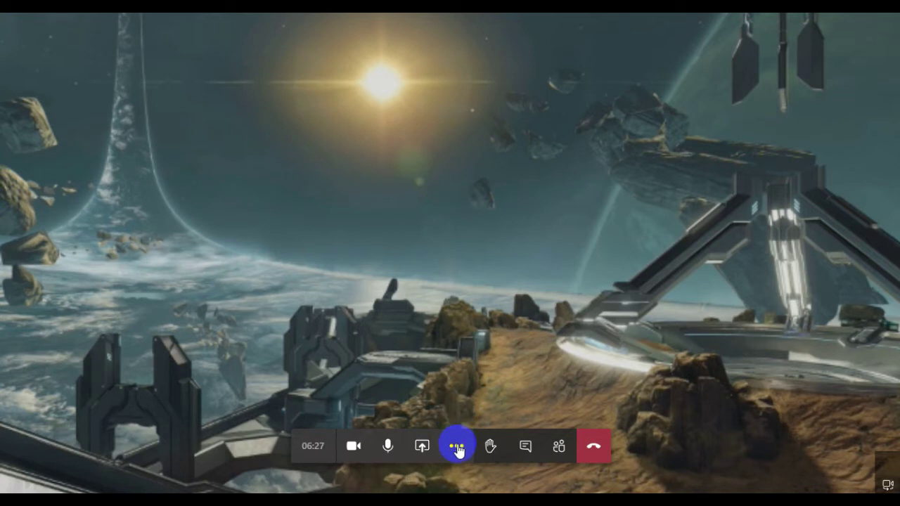
{"action": "left_click", "coordinate": [457, 447]}
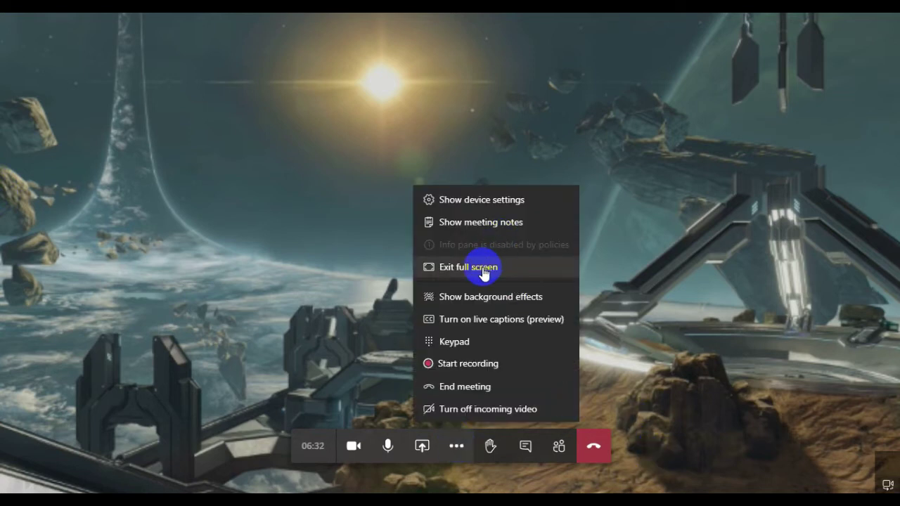
{"action": "left_click", "coordinate": [482, 267]}
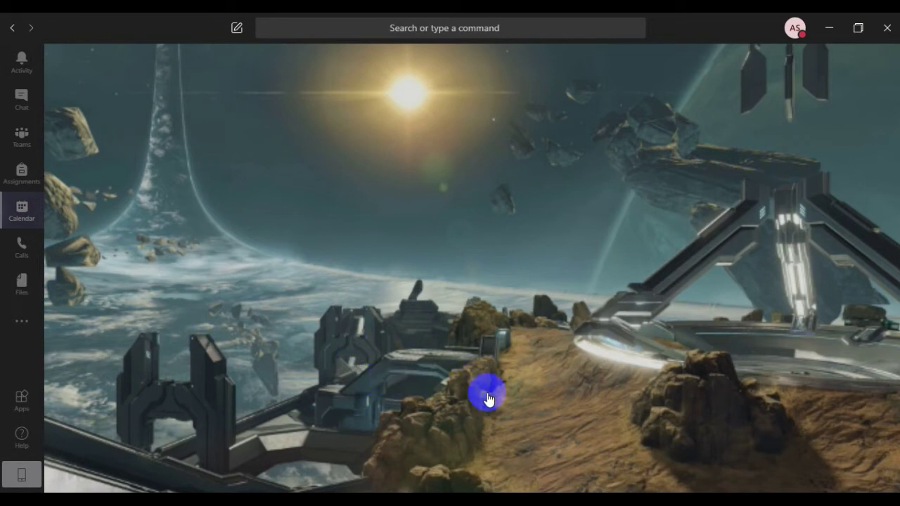
{"action": "mouse_move", "coordinate": [458, 423]}
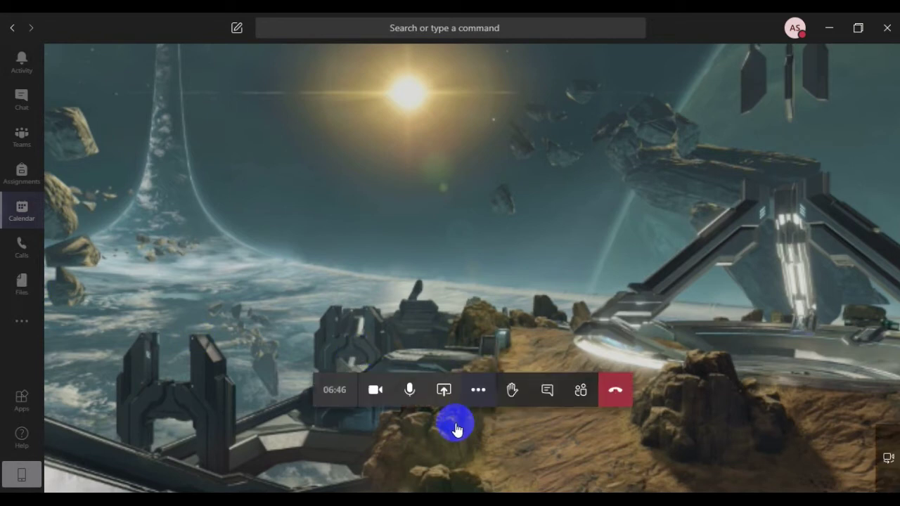
- Turn on live captions (preview) from More actions, then reopen the More actions menu
{"action": "left_click", "coordinate": [480, 394]}
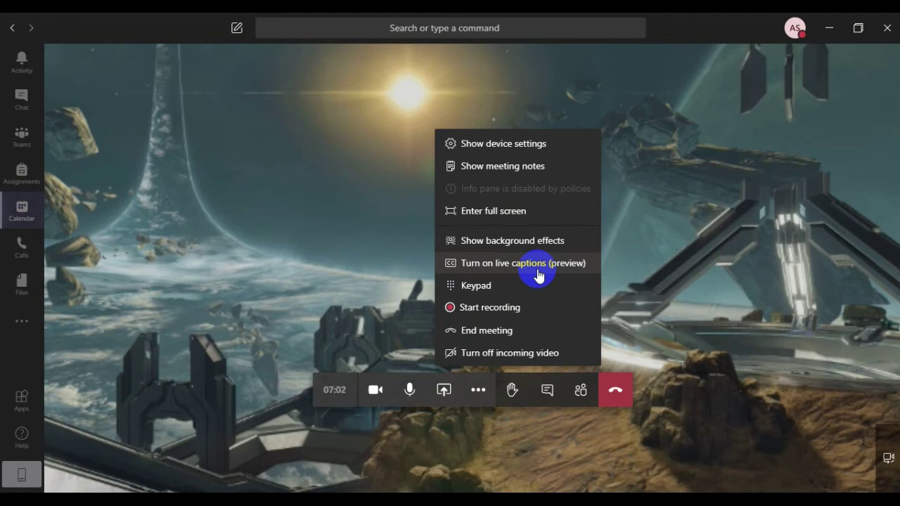
{"action": "left_click", "coordinate": [537, 276]}
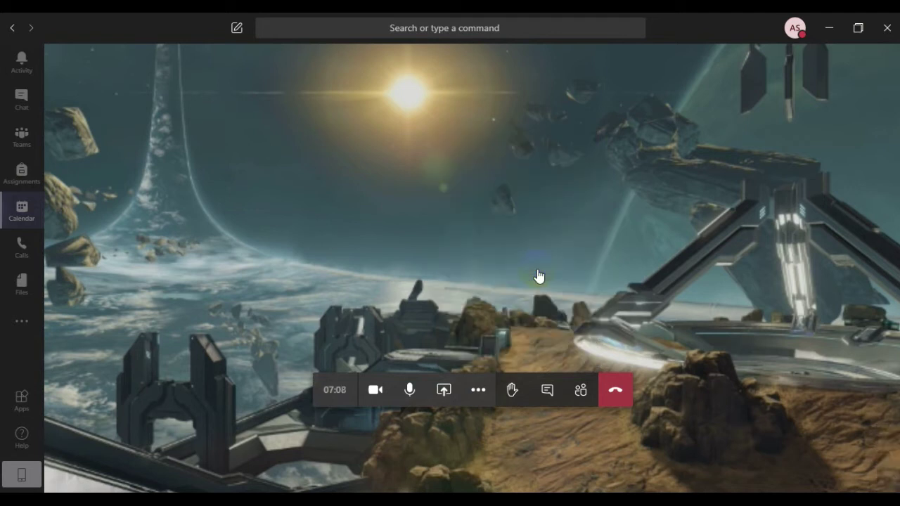
{"action": "left_click", "coordinate": [204, 411]}
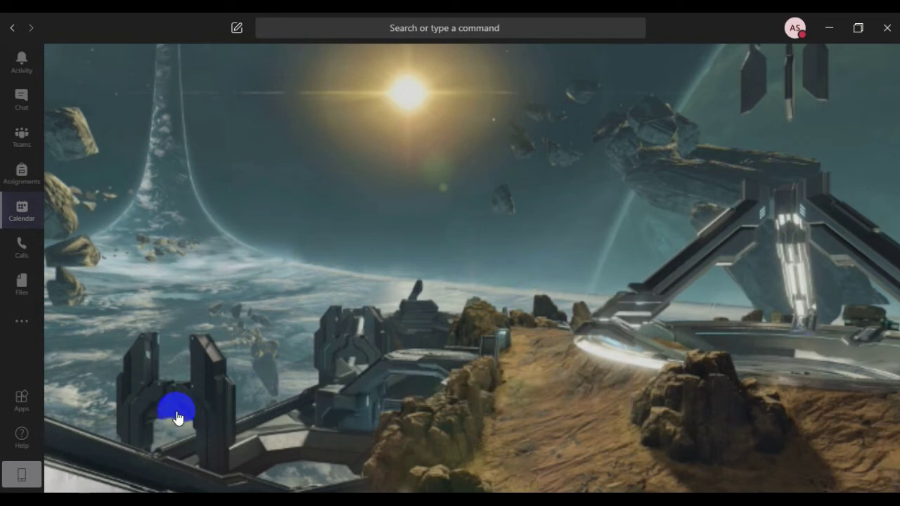
{"action": "mouse_move", "coordinate": [202, 413]}
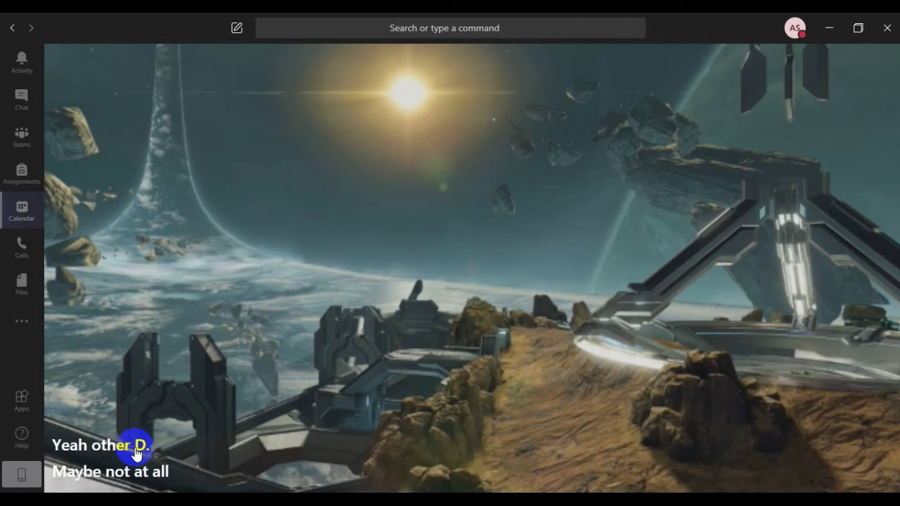
{"action": "mouse_move", "coordinate": [429, 387]}
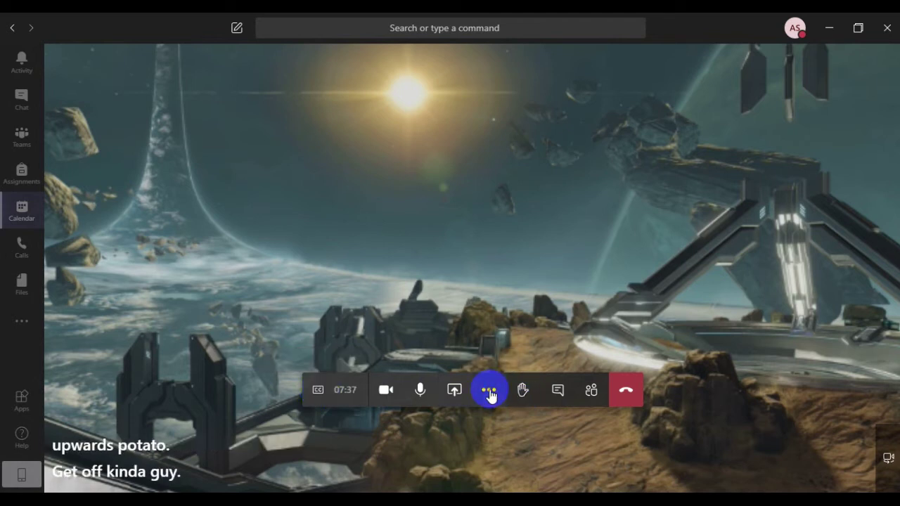
{"action": "left_click", "coordinate": [490, 394]}
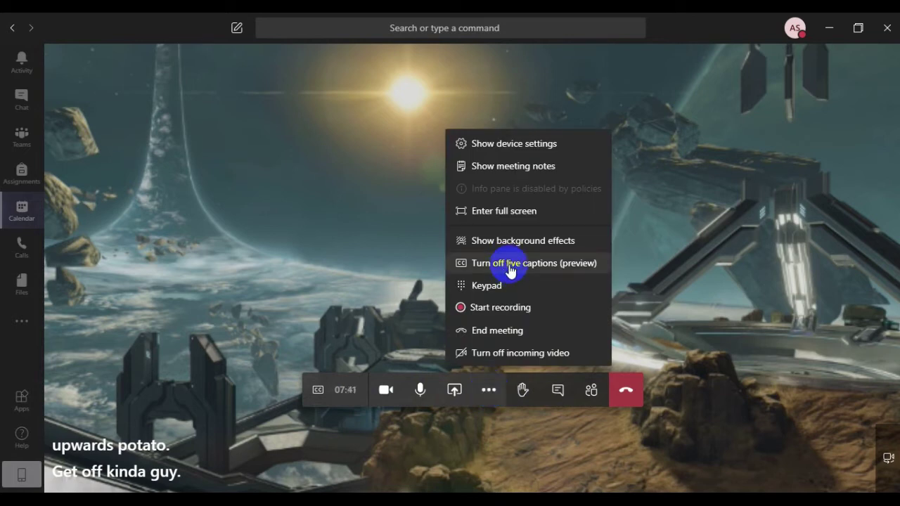
- Turn off live captions, then open the dial keypad and close it again
{"action": "left_click", "coordinate": [511, 267]}
{"action": "left_click", "coordinate": [479, 393]}
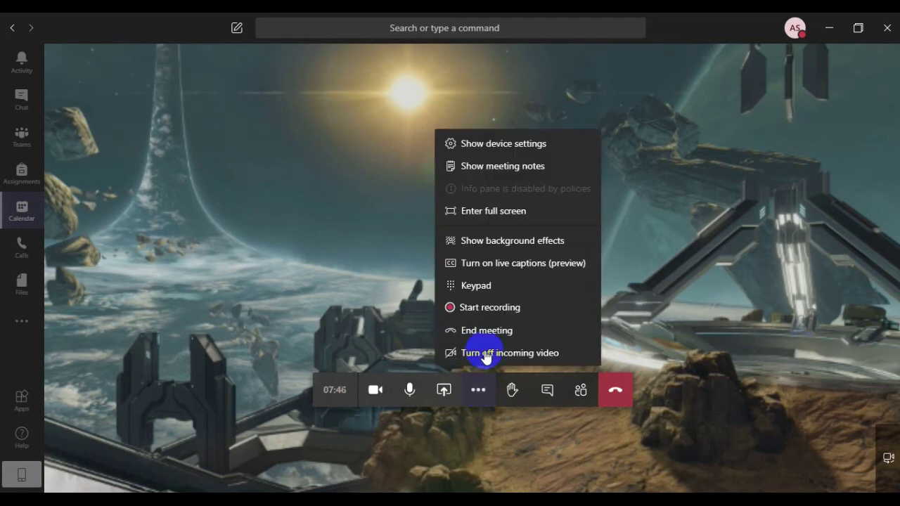
{"action": "left_click", "coordinate": [485, 292]}
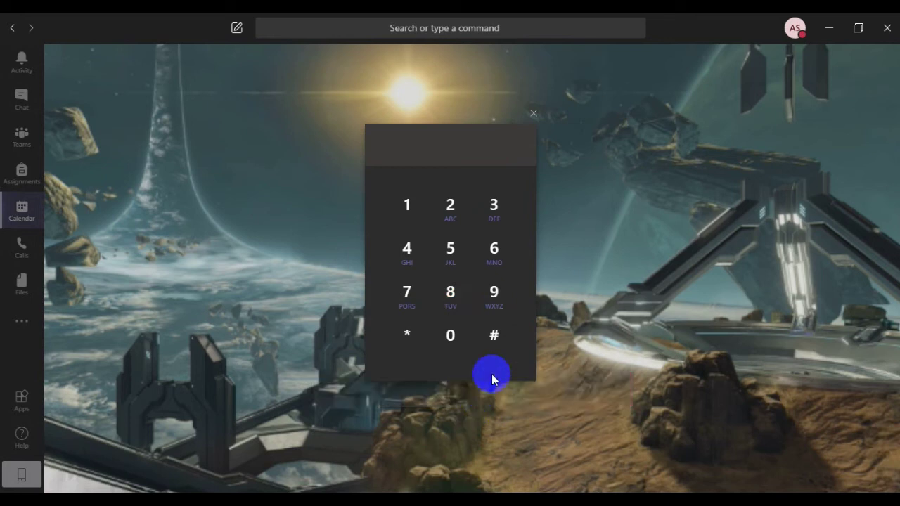
{"action": "left_click", "coordinate": [534, 114]}
{"action": "mouse_move", "coordinate": [467, 415]}
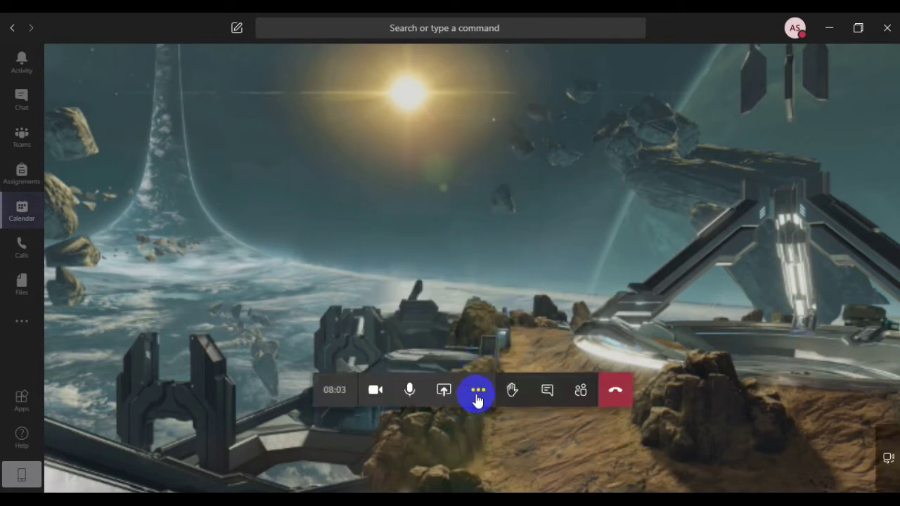
- Dismiss the More actions menu without choosing anything and mute the microphone
{"action": "left_click", "coordinate": [478, 398]}
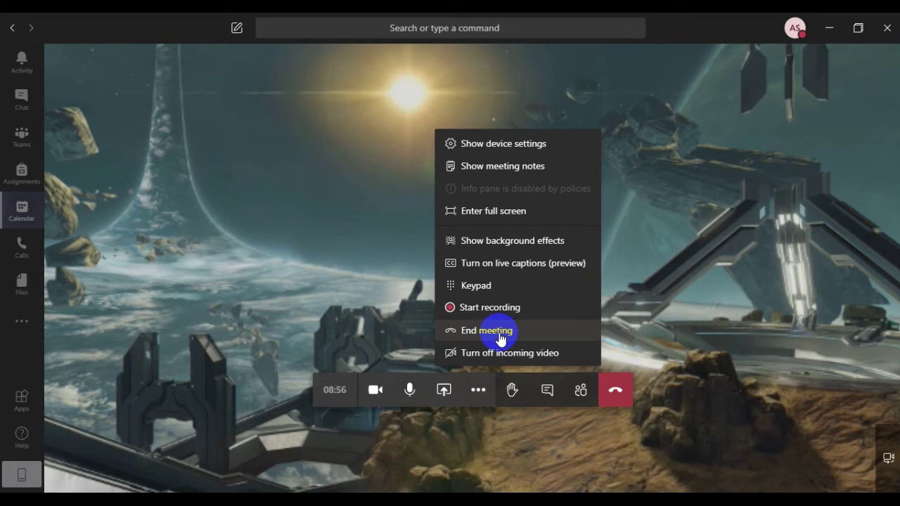
{"action": "left_click", "coordinate": [667, 339]}
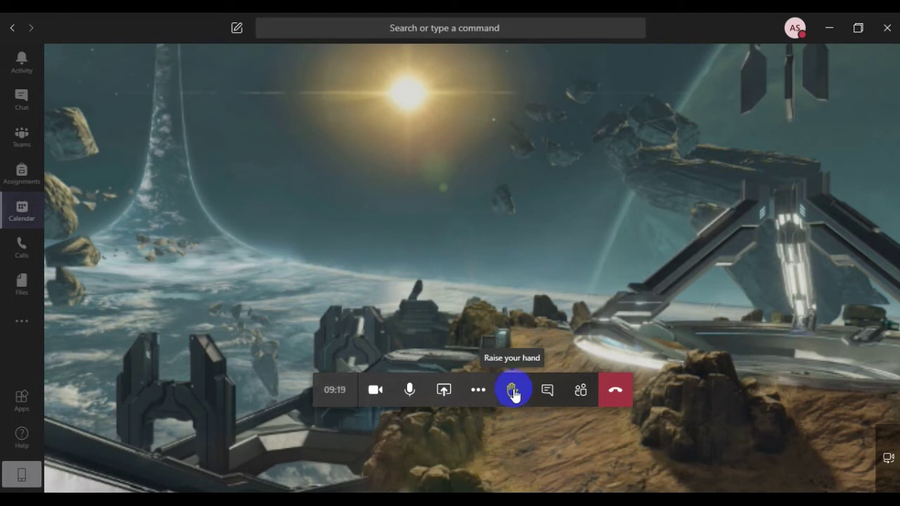
{"action": "left_click", "coordinate": [411, 393]}
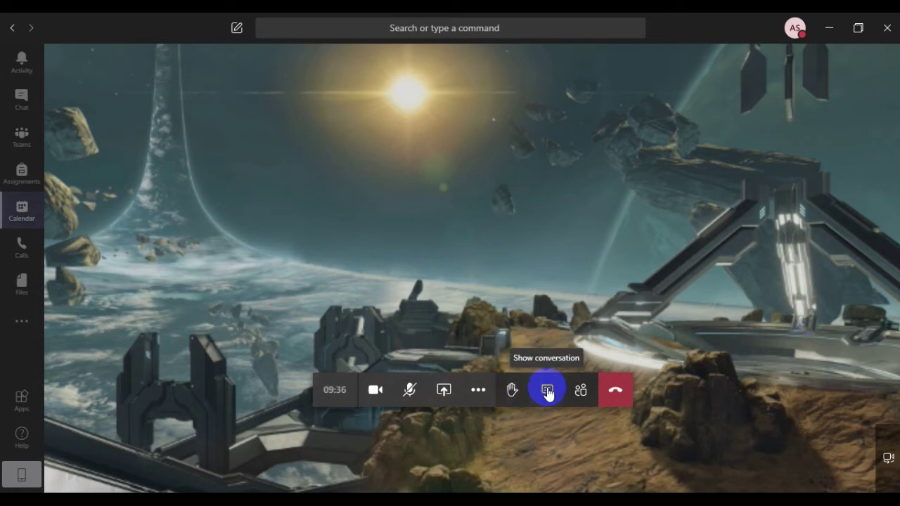
- Show the meeting chat, expand message formatting, and list messaging apps like Praise, Stream, YouTube
{"action": "left_click", "coordinate": [548, 392]}
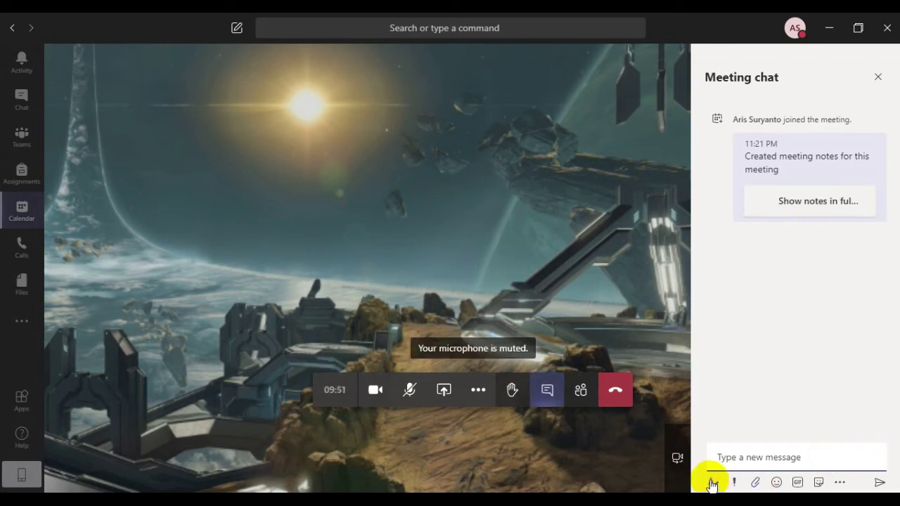
{"action": "left_click", "coordinate": [712, 482]}
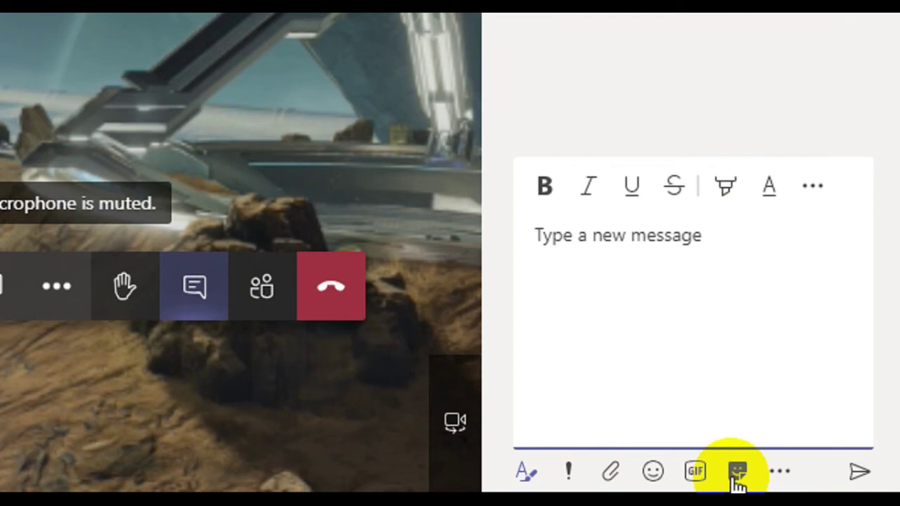
{"action": "left_click", "coordinate": [781, 472]}
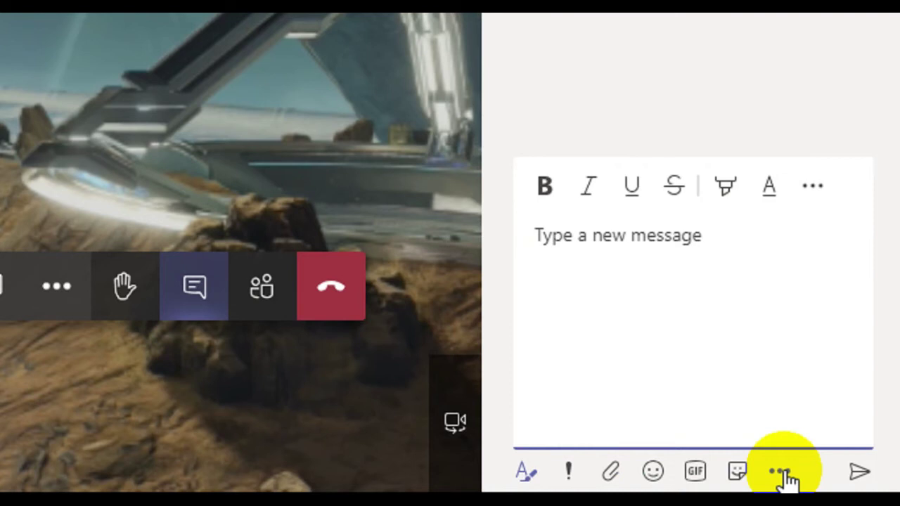
{"action": "left_click", "coordinate": [782, 472]}
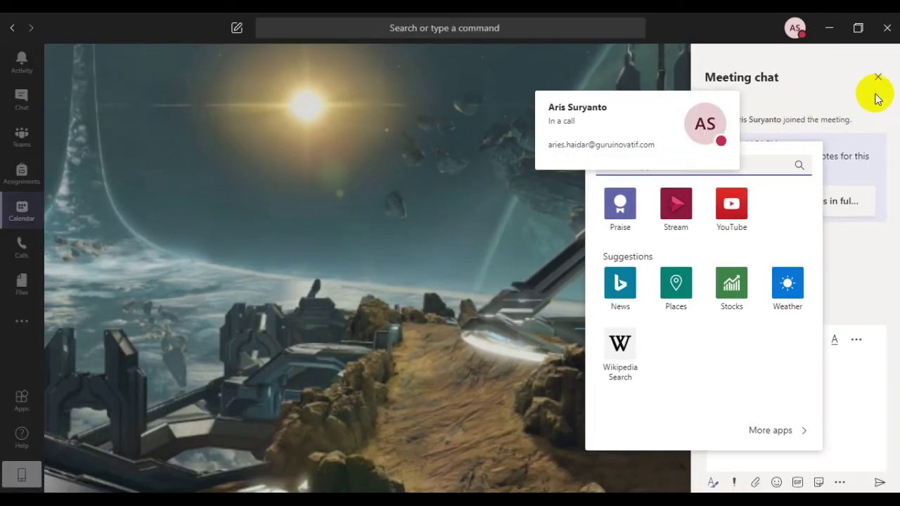
- Close the meeting chat panel and dismiss the apps flyout to return to full video
{"action": "left_click", "coordinate": [875, 77]}
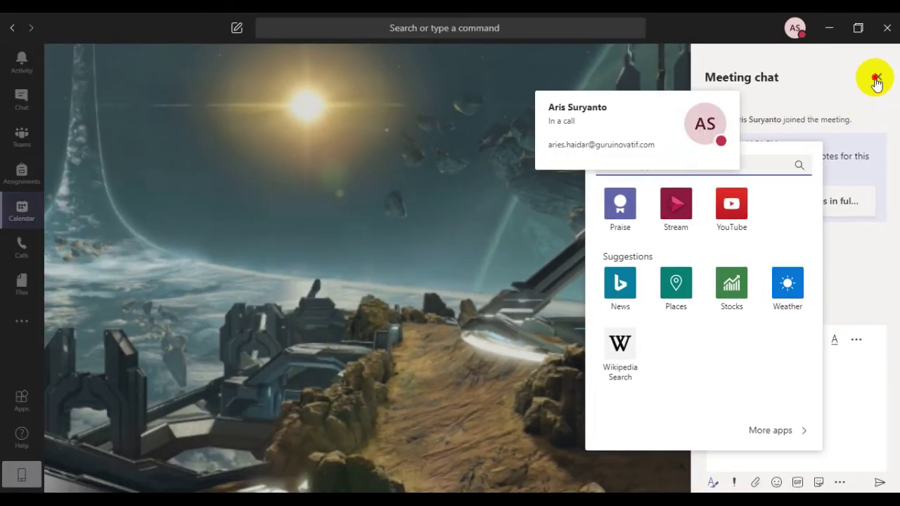
{"action": "left_click", "coordinate": [514, 391]}
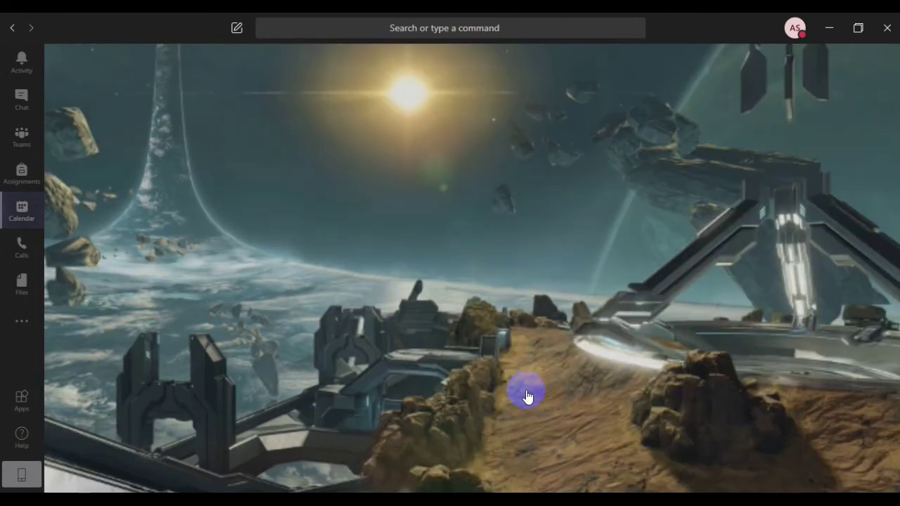
{"action": "mouse_move", "coordinate": [528, 396]}
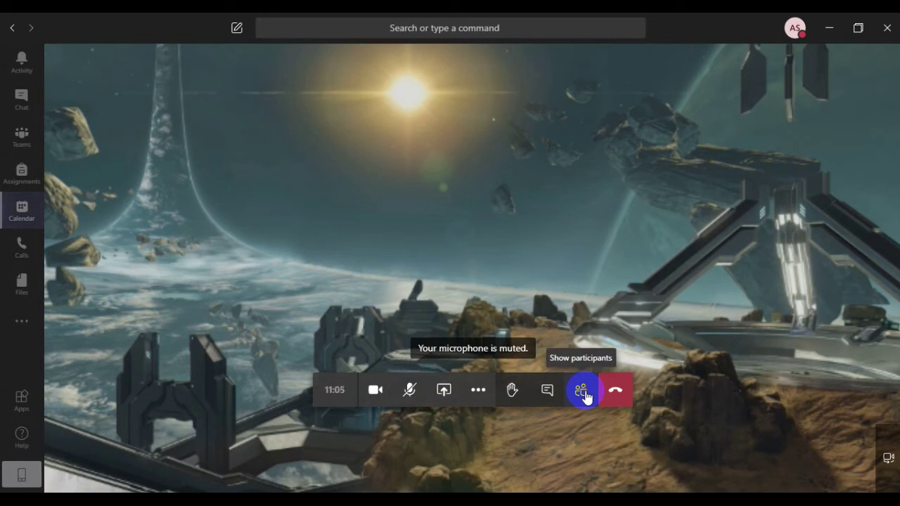
- Show participants, type a person's name in Invite someone, then clear it with Backspace
{"action": "left_click", "coordinate": [583, 393]}
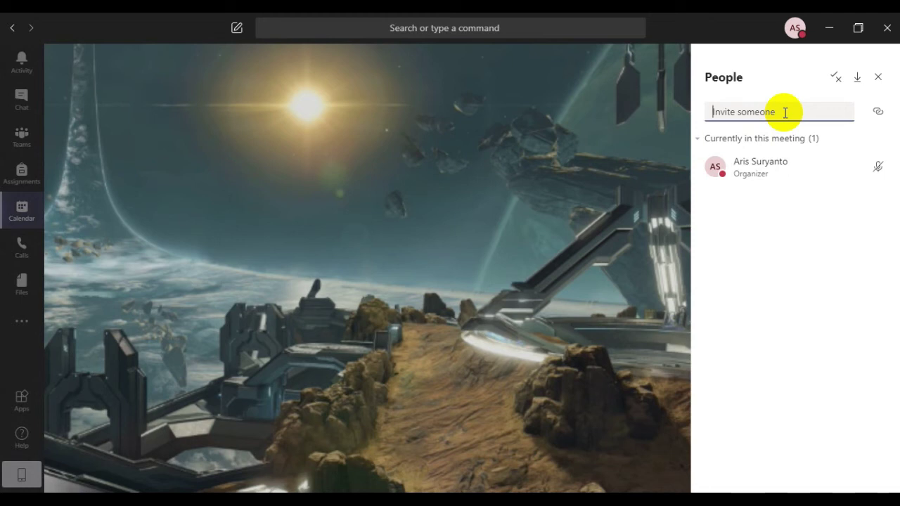
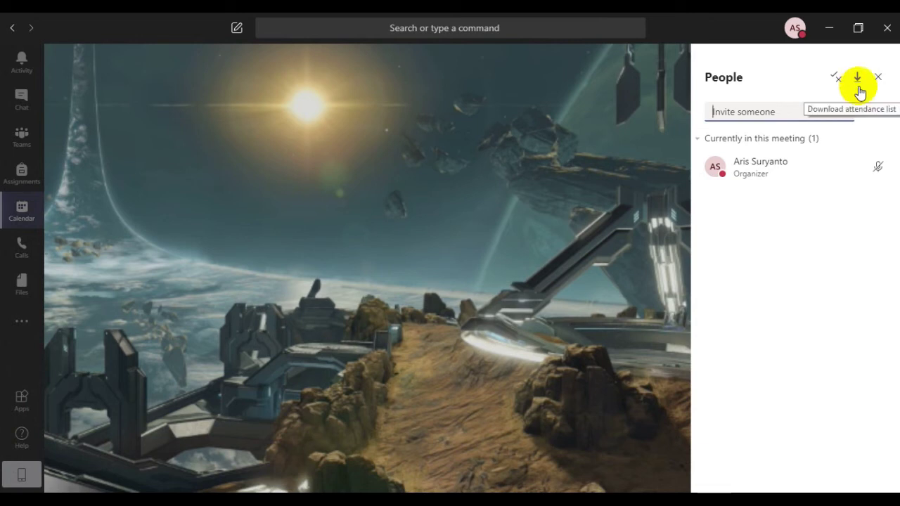
- Download the meeting's attendance list and close the People panel
{"action": "left_click", "coordinate": [859, 82]}
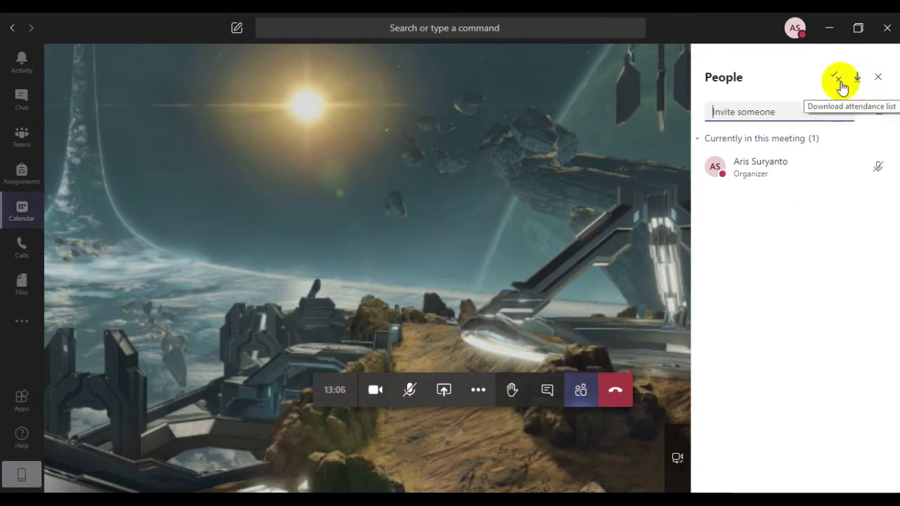
{"action": "left_click", "coordinate": [879, 77]}
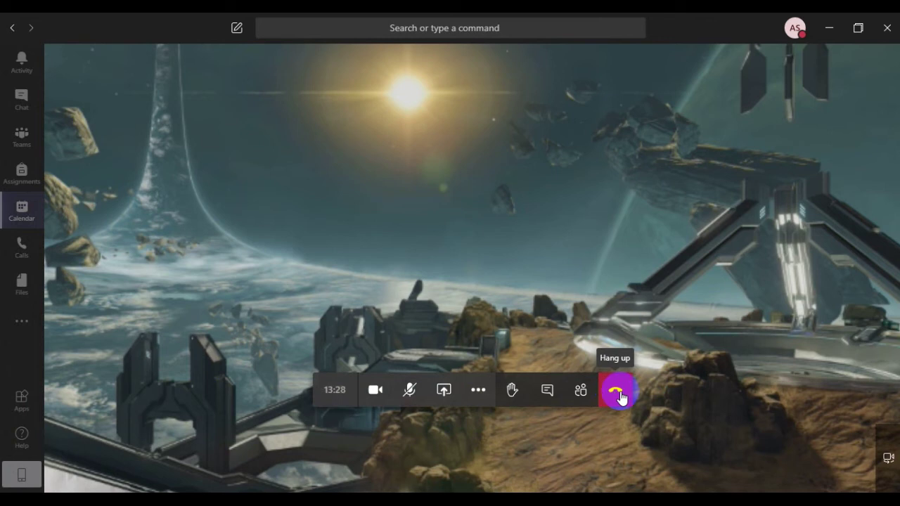
- End the meeting for everyone from More options and confirm with End
{"action": "left_click", "coordinate": [480, 394]}
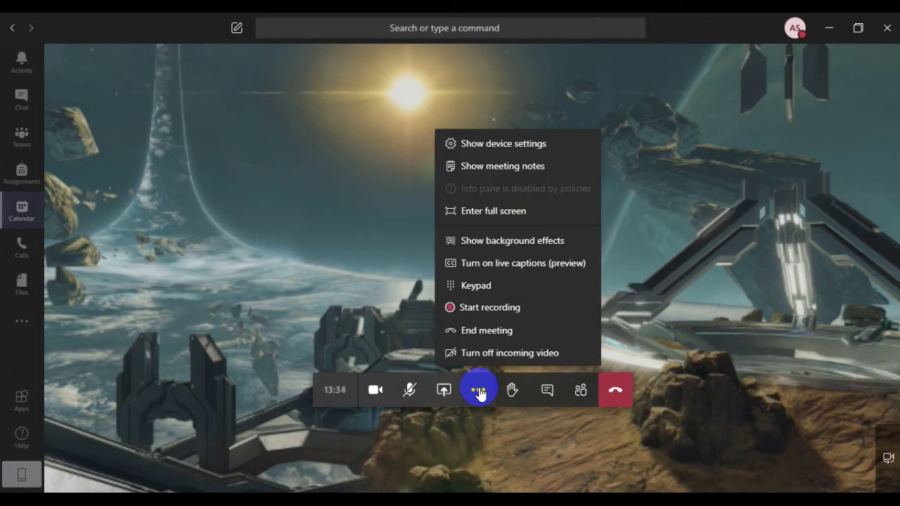
{"action": "left_click", "coordinate": [487, 332]}
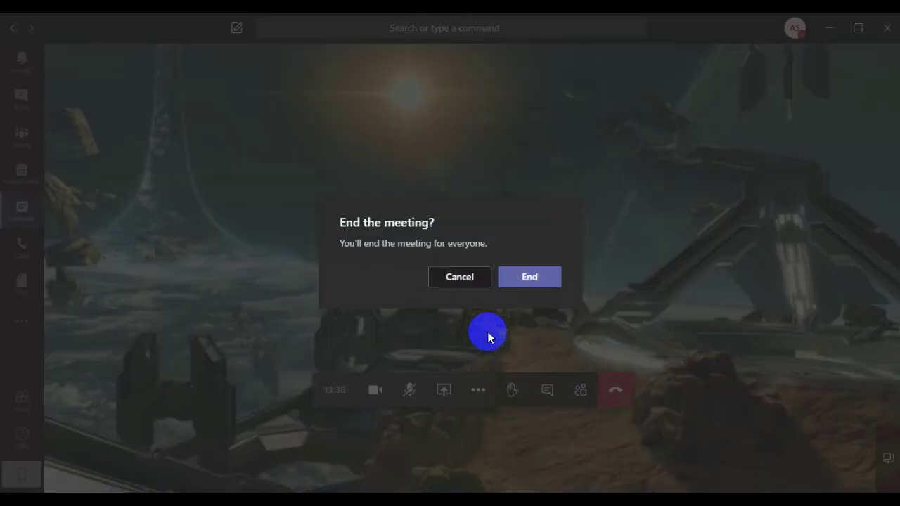
{"action": "left_click", "coordinate": [546, 279]}
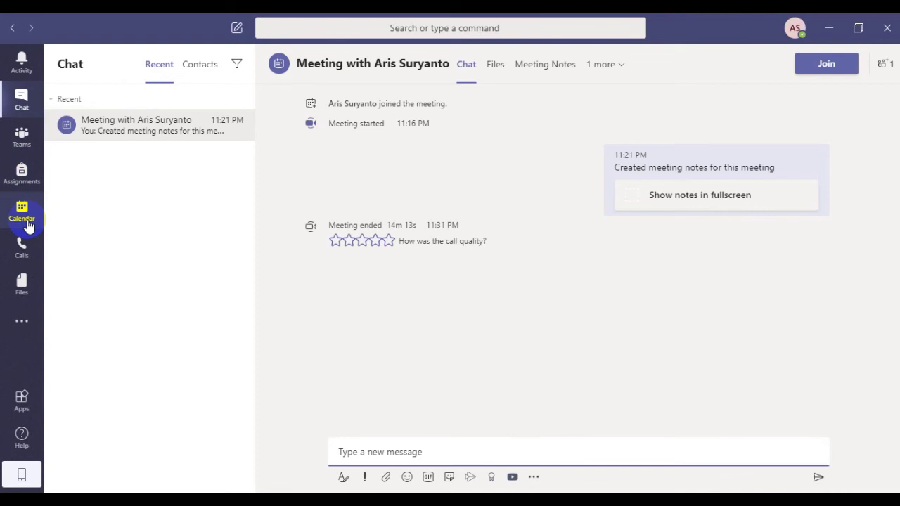
- Start a new meeting from the Calendar, opening a blank form for Jul 4, 2020, 12:00–12:30 AM
{"action": "left_click", "coordinate": [22, 211]}
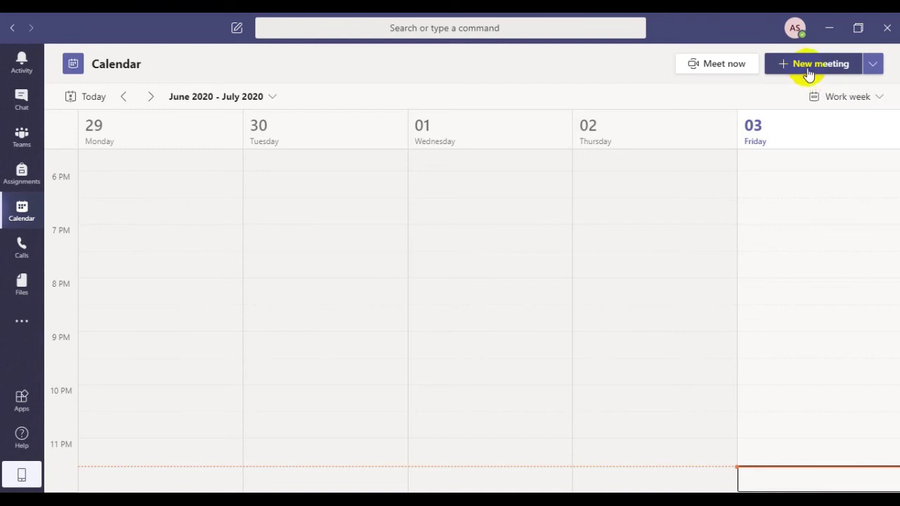
{"action": "left_click", "coordinate": [809, 68]}
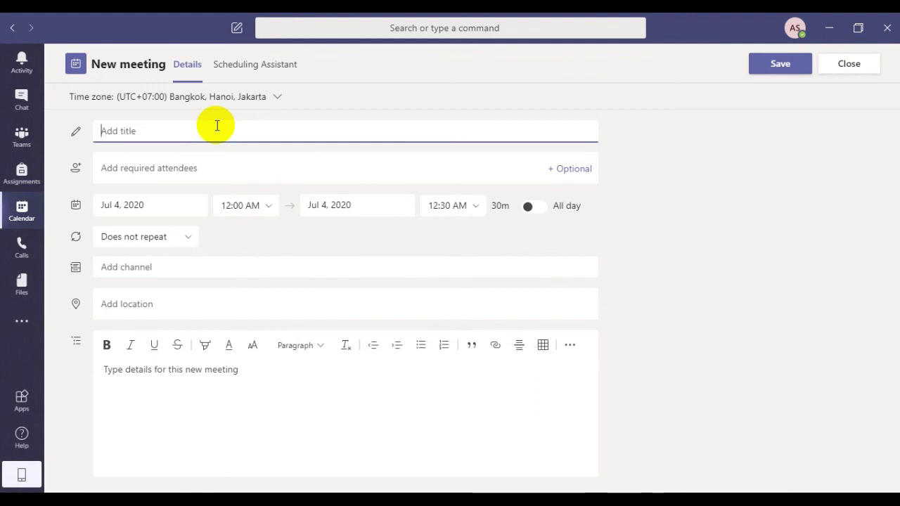
- Title the meeting 'judul meeting' and place the cursor in the required attendees field
{"action": "type", "text": "judul meeting"}
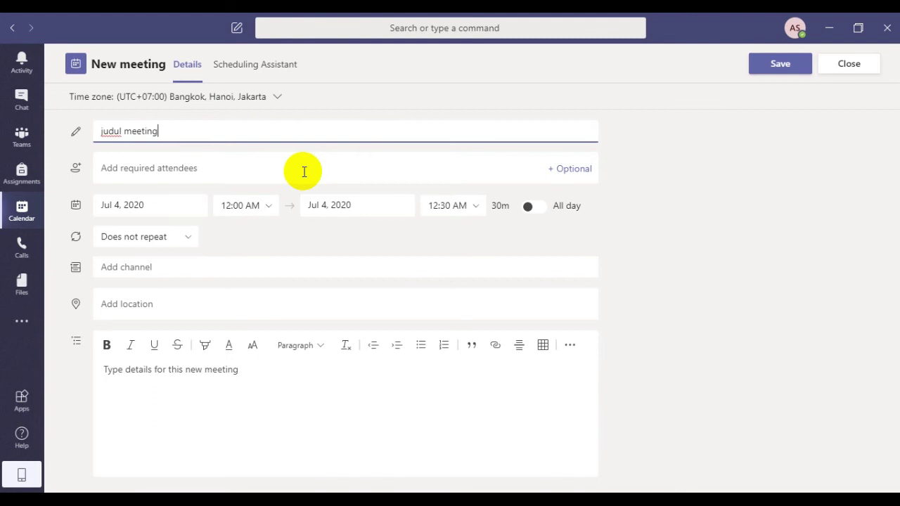
{"action": "left_click", "coordinate": [304, 171]}
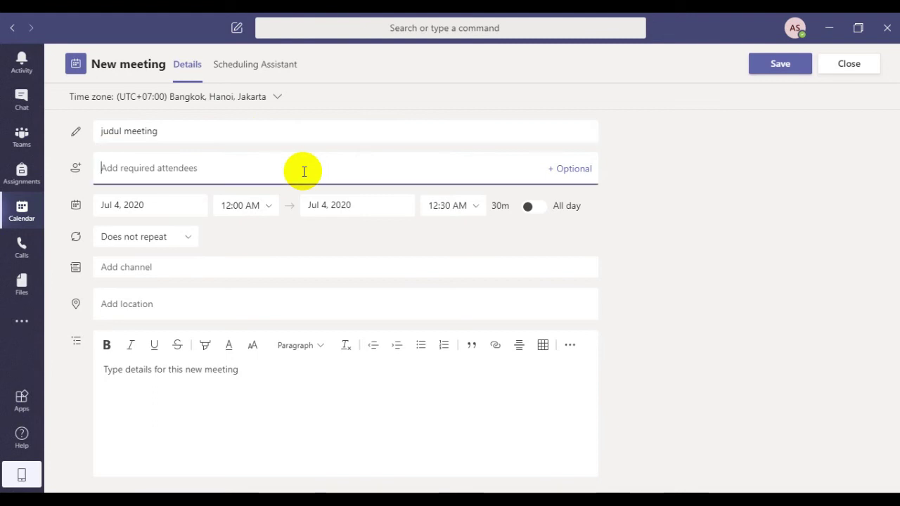
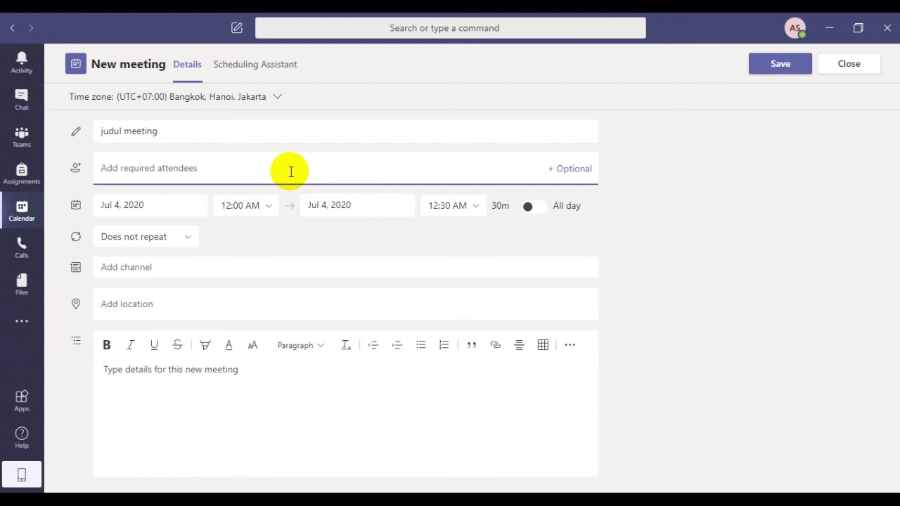
- Add one required attendee by searching their e-mail address and picking the directory suggestion
{"action": "type", "text": "asep"}
{"action": "key", "text": "BackSpace"}
{"action": "key", "text": "BackSpace"}
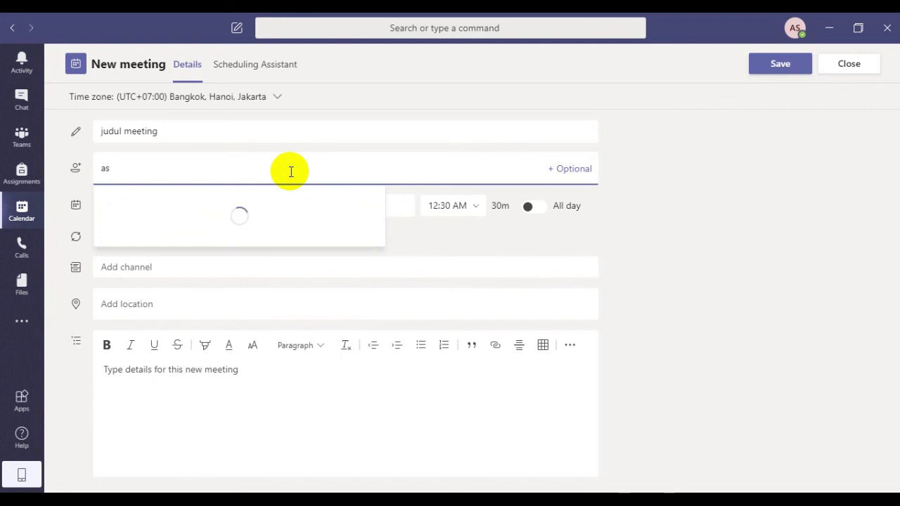
{"action": "key", "text": "BackSpace"}
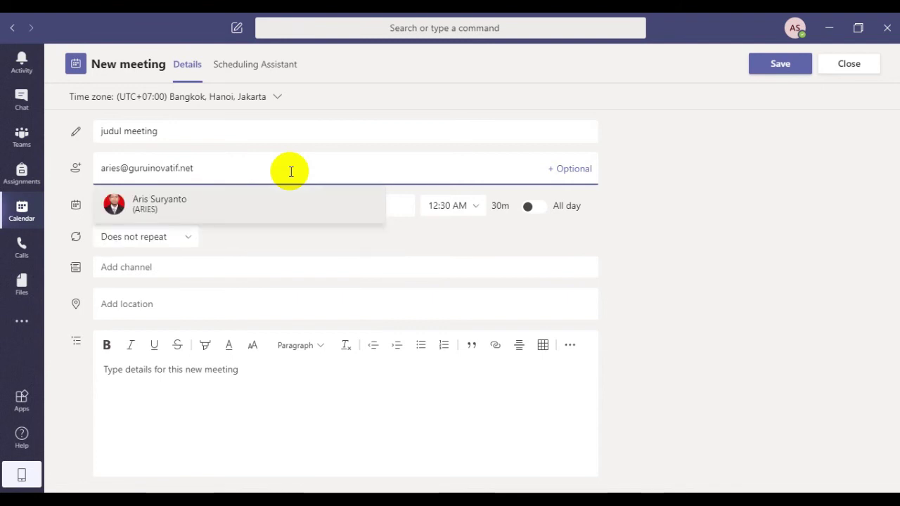
{"action": "left_click", "coordinate": [222, 204]}
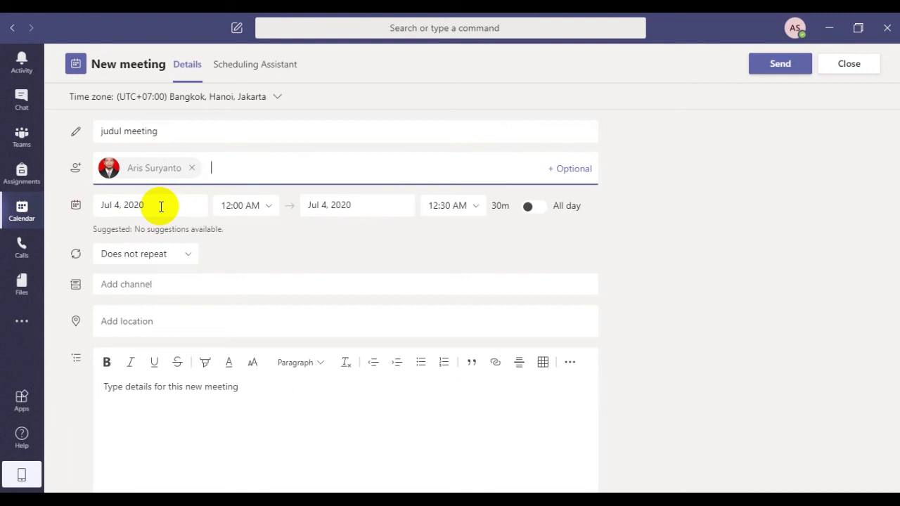
- Move the meeting date to Saturday, July 18, 2020 using the start date picker
{"action": "left_click", "coordinate": [161, 206]}
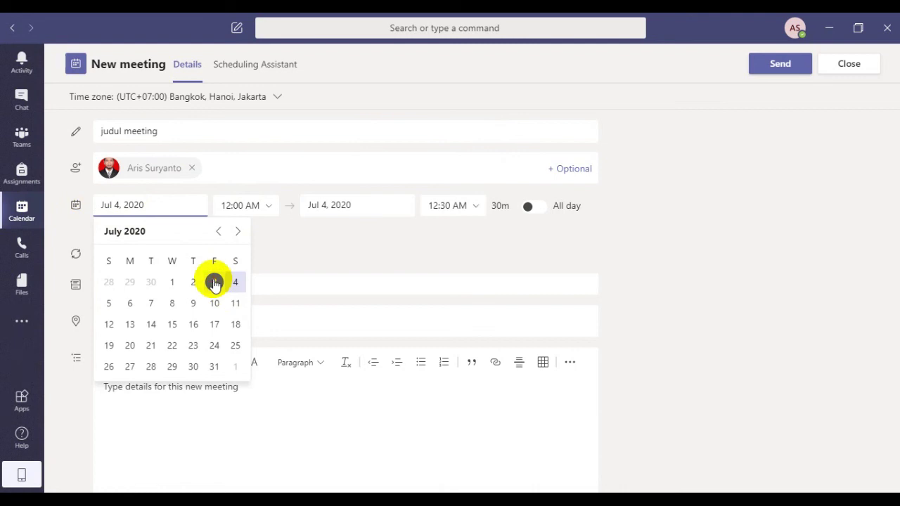
{"action": "left_click", "coordinate": [215, 283]}
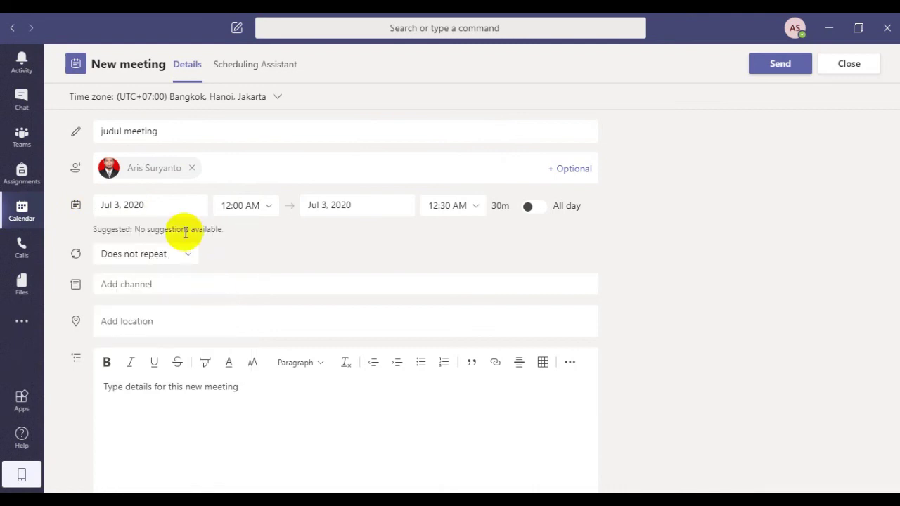
{"action": "left_click", "coordinate": [176, 206]}
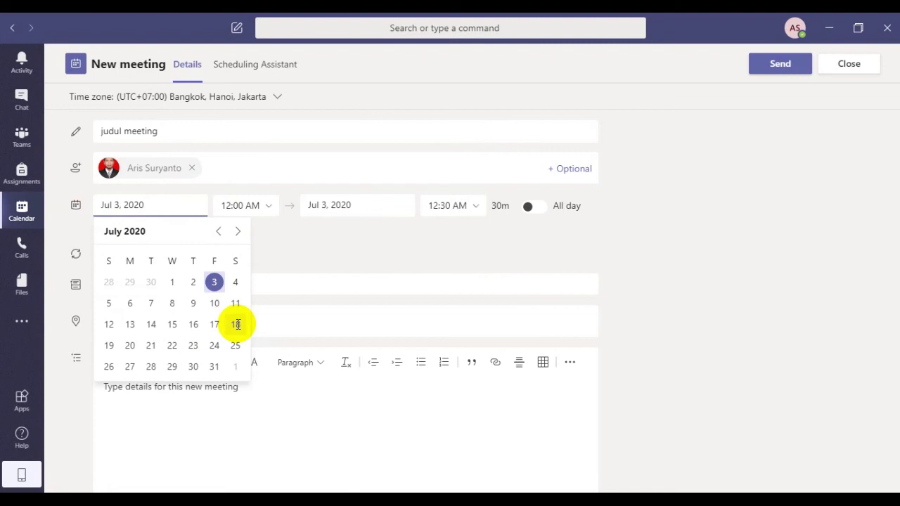
{"action": "left_click", "coordinate": [236, 325]}
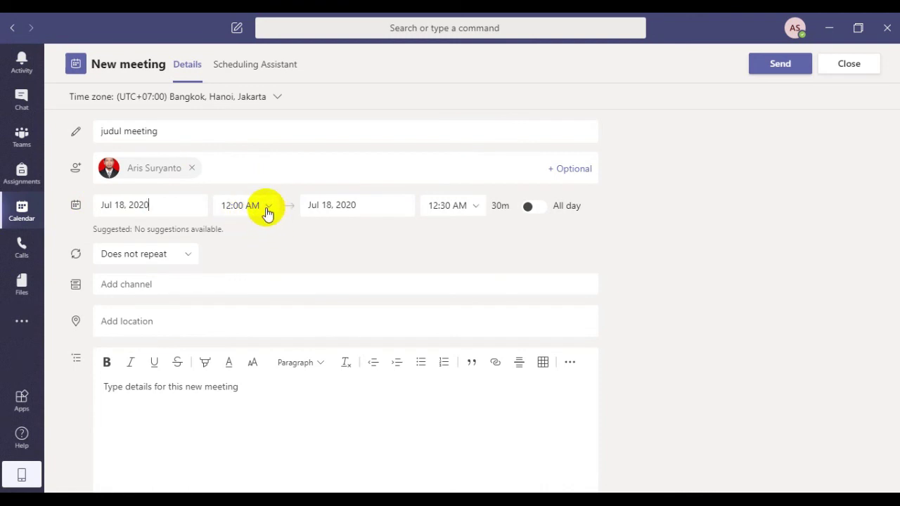
{"action": "left_click", "coordinate": [267, 208]}
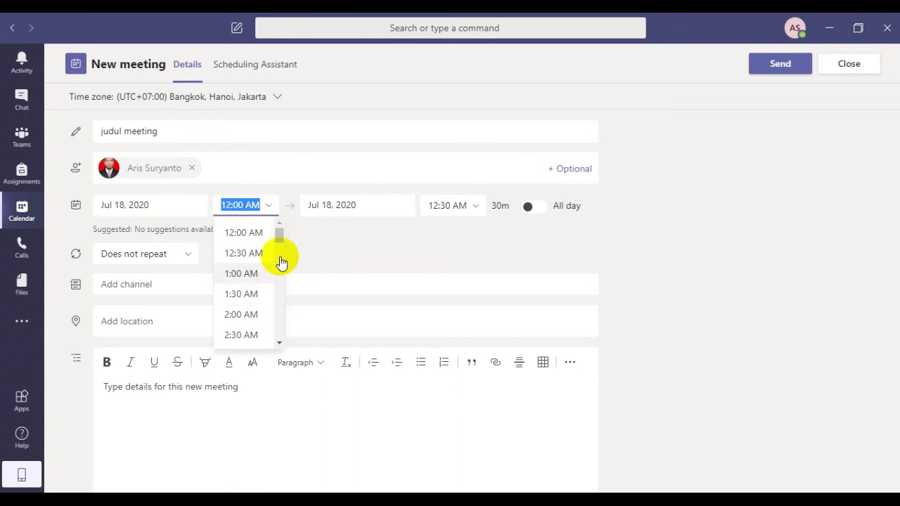
{"action": "left_click", "coordinate": [640, 253]}
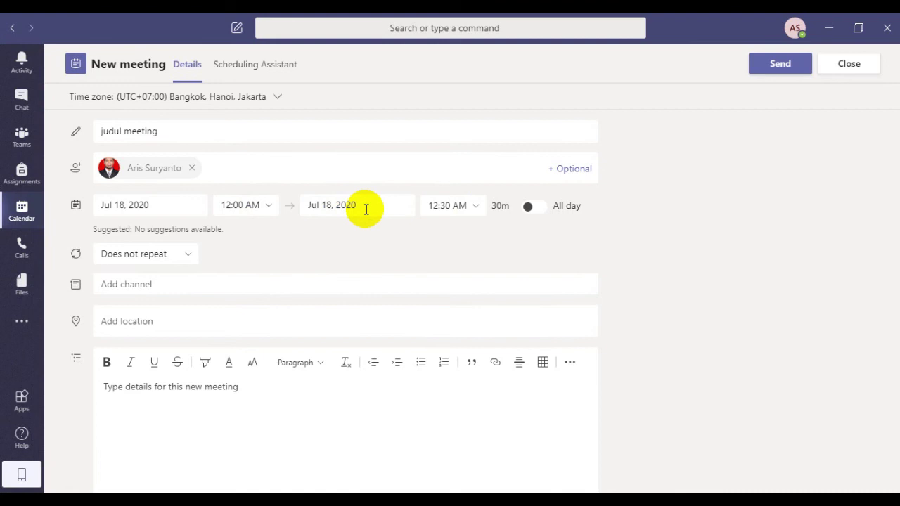
{"action": "left_click", "coordinate": [365, 209]}
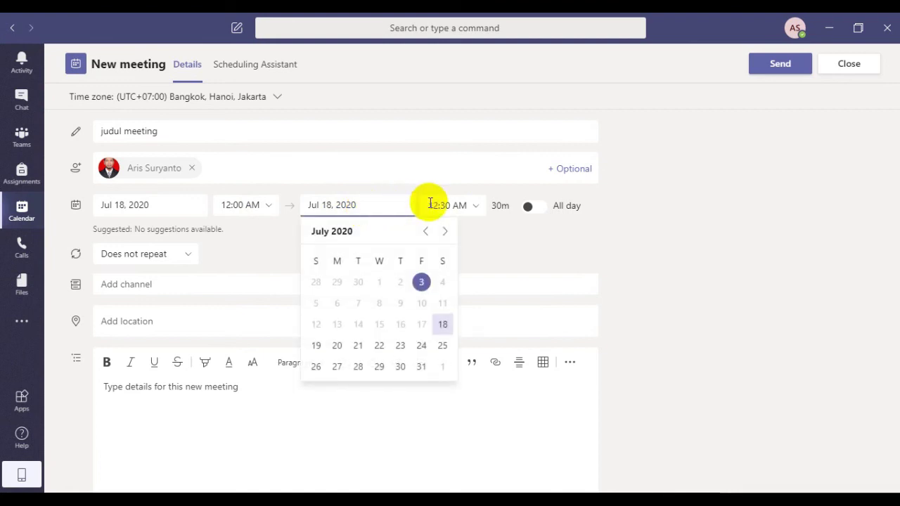
{"action": "left_click", "coordinate": [371, 206]}
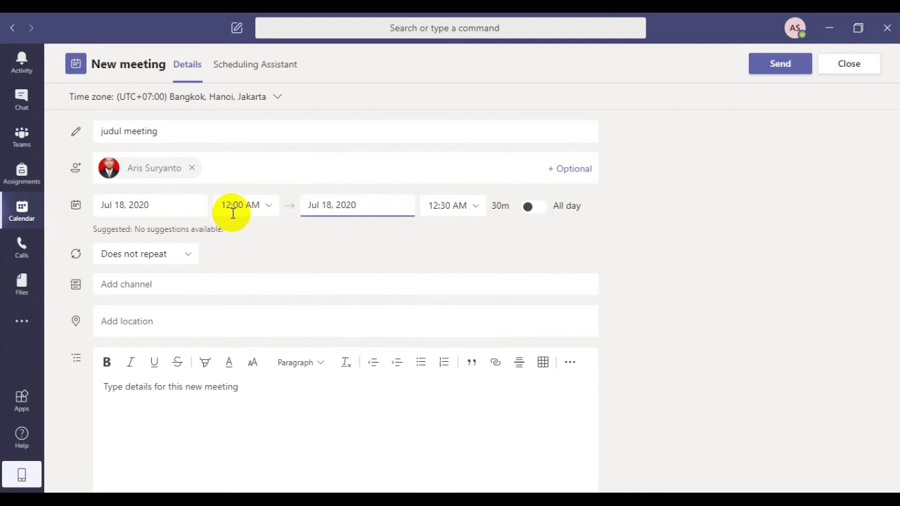
{"action": "left_click", "coordinate": [476, 217]}
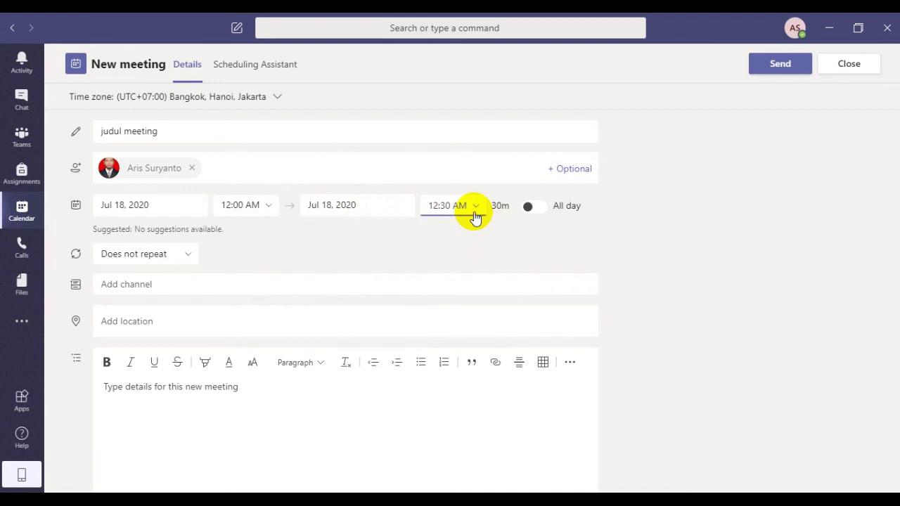
{"action": "left_click", "coordinate": [475, 217]}
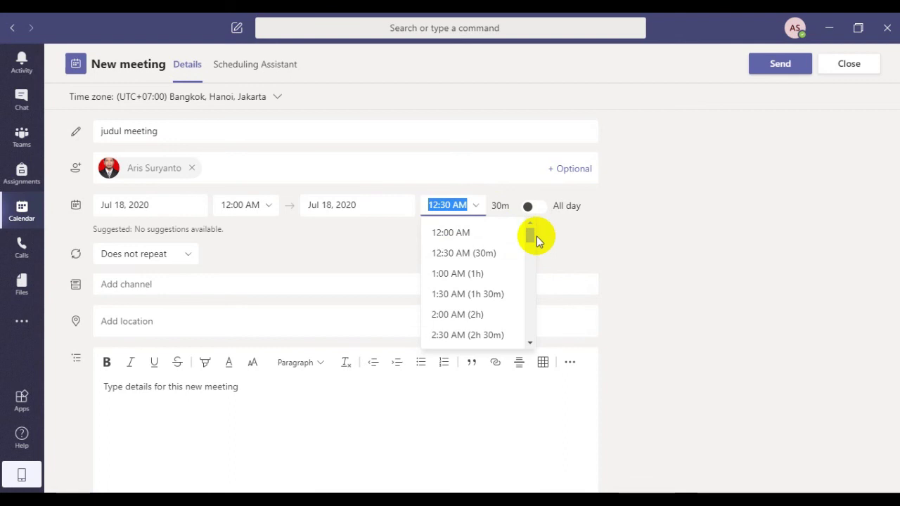
{"action": "left_click", "coordinate": [530, 238]}
{"action": "mouse_move", "coordinate": [531, 241]}
{"action": "left_mouse_down"}
{"action": "mouse_move", "coordinate": [530, 254]}
{"action": "mouse_move", "coordinate": [530, 241]}
{"action": "left_mouse_up"}
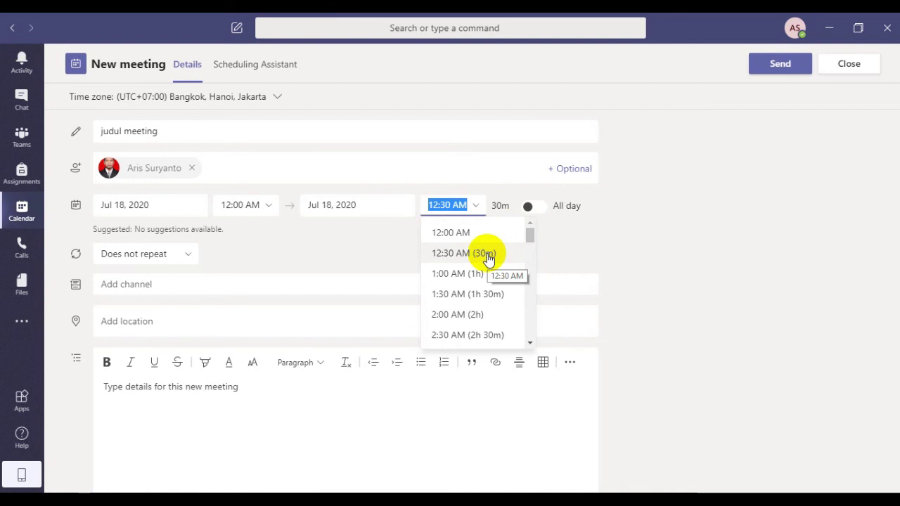
{"action": "left_click", "coordinate": [487, 255]}
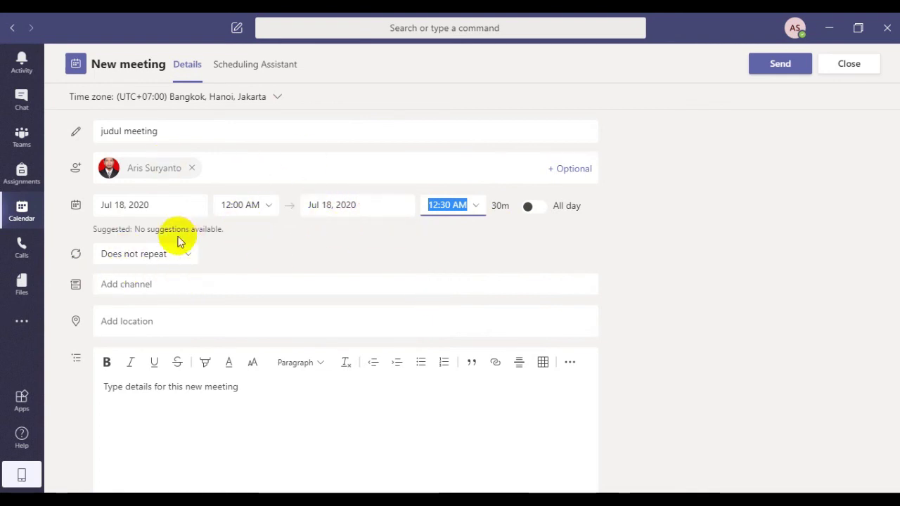
- Keep the meeting set to Does not repeat and list the teams for Add channel
{"action": "left_click", "coordinate": [186, 258]}
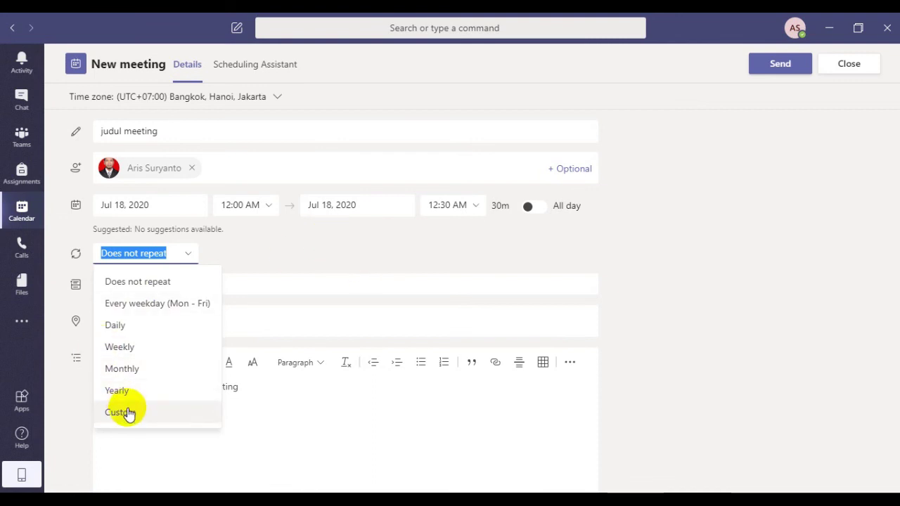
{"action": "left_click", "coordinate": [346, 269]}
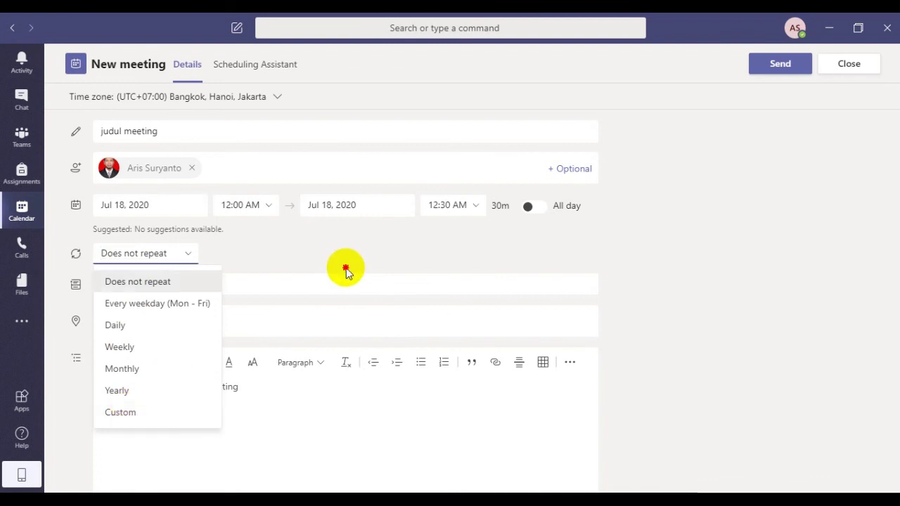
{"action": "left_click", "coordinate": [272, 288]}
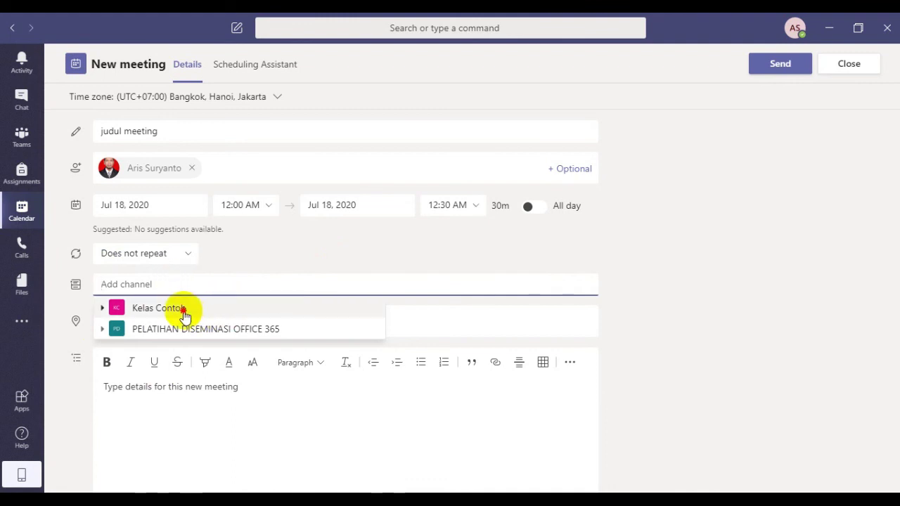
- Post the meeting to the General channel of the Kelas Contoh team
{"action": "left_click", "coordinate": [185, 315]}
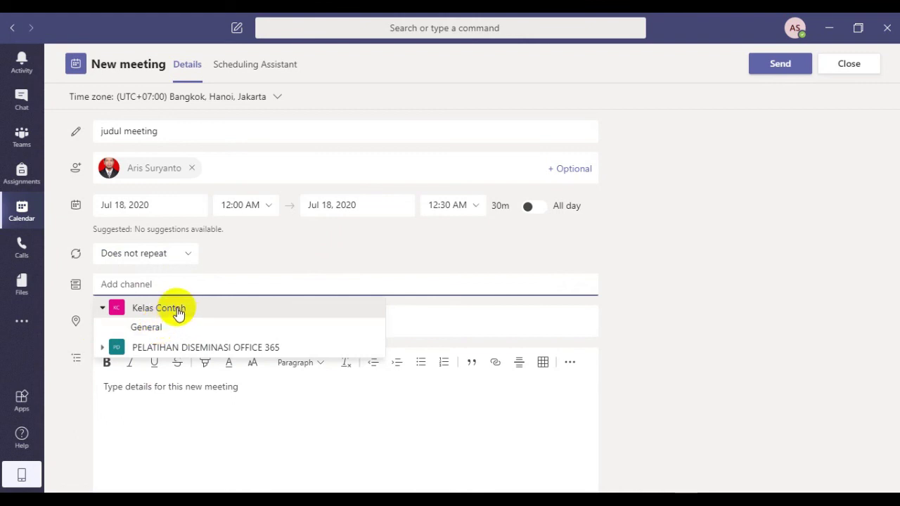
{"action": "left_click", "coordinate": [161, 329]}
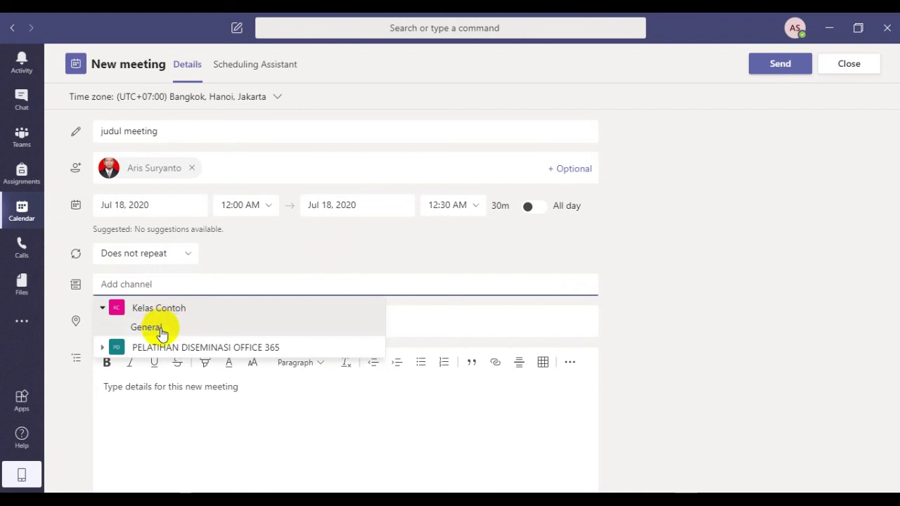
{"action": "left_click", "coordinate": [147, 327]}
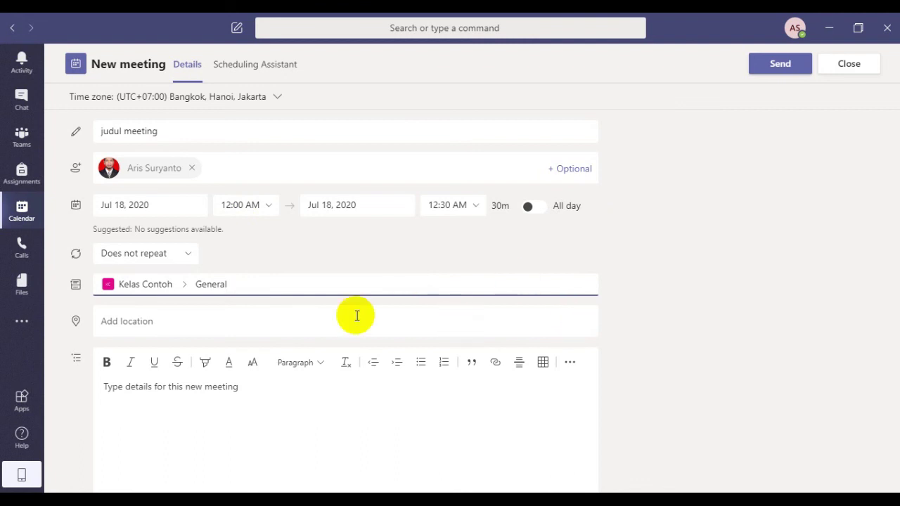
- Enter the meeting details 'jangan lupa siapkan juga makanan ringan'
{"action": "left_click", "coordinate": [205, 320]}
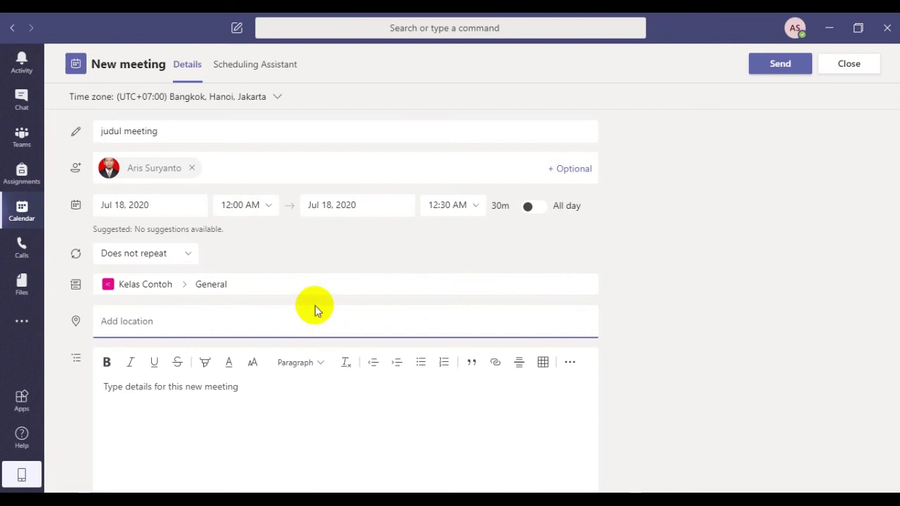
{"action": "left_click", "coordinate": [295, 408]}
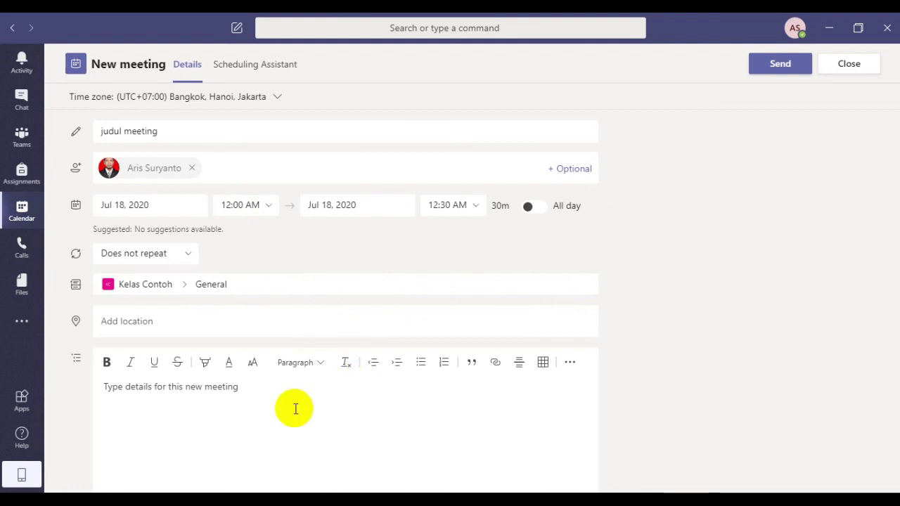
{"action": "type", "text": "jangan lupa sia"}
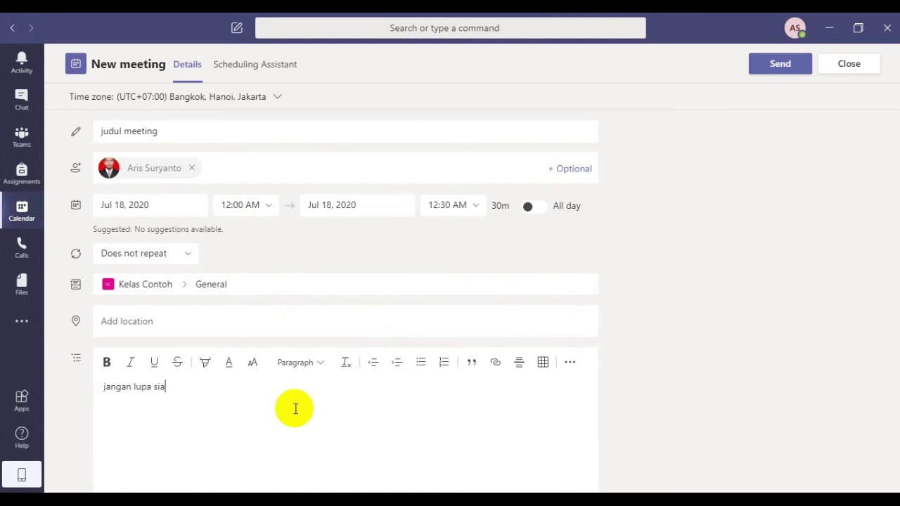
{"action": "type", "text": "pkan juga makan"}
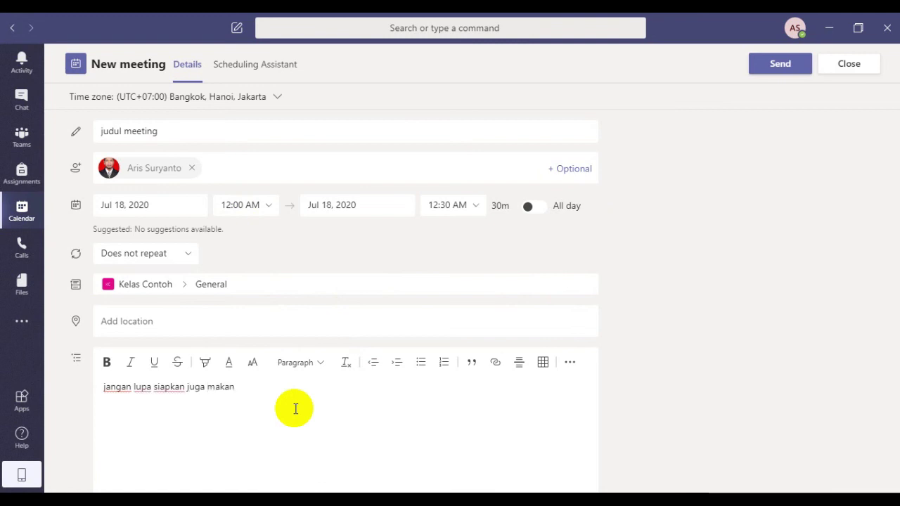
{"action": "type", "text": "an ringan"}
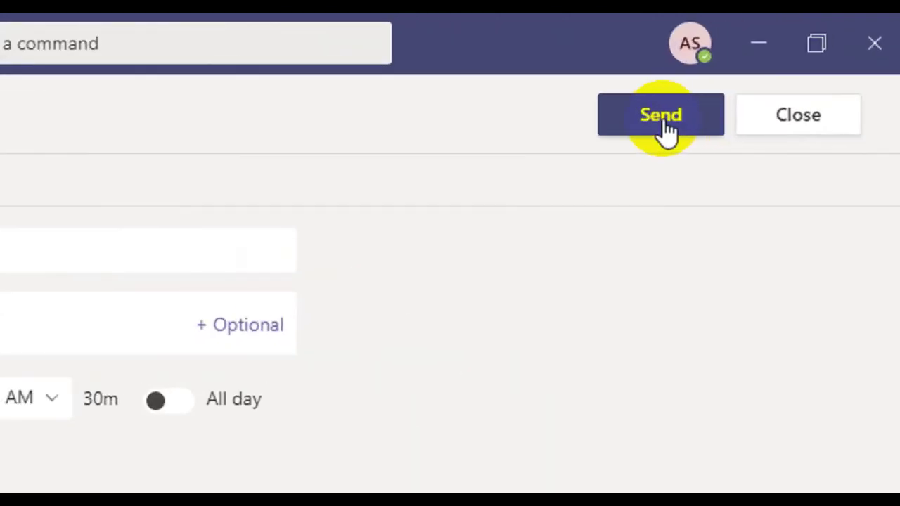
- Send the 'judul meeting' invitation to schedule it and close the form
{"action": "left_click", "coordinate": [665, 127]}
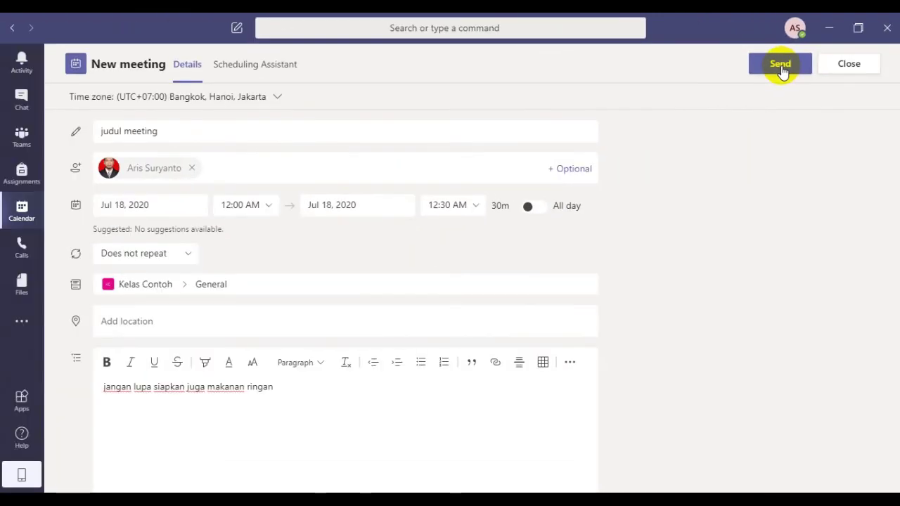
{"action": "left_click", "coordinate": [779, 65]}
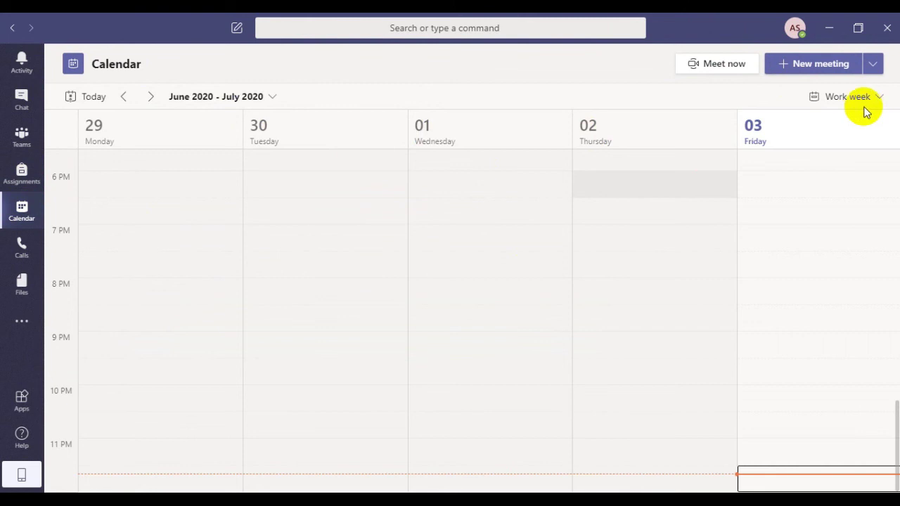
- Advance the calendar week by week to the last week of July 2020
{"action": "left_click", "coordinate": [151, 96]}
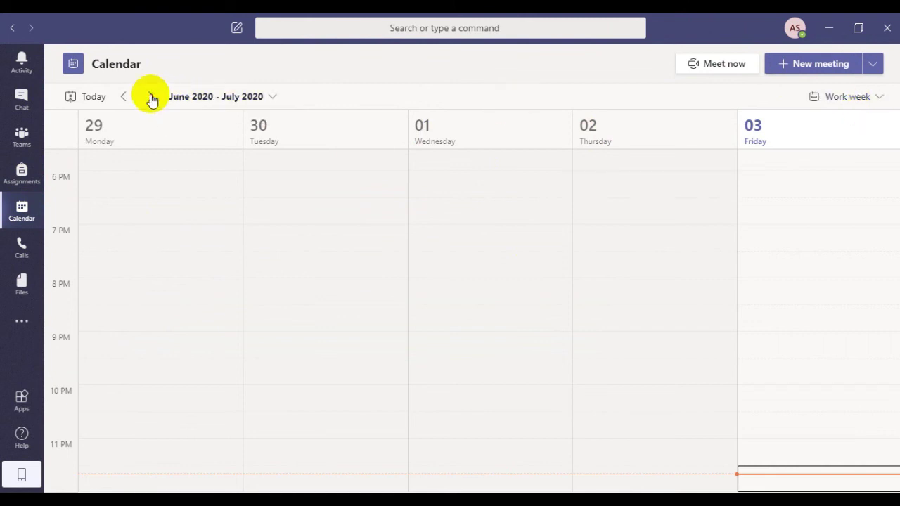
{"action": "left_click", "coordinate": [152, 98]}
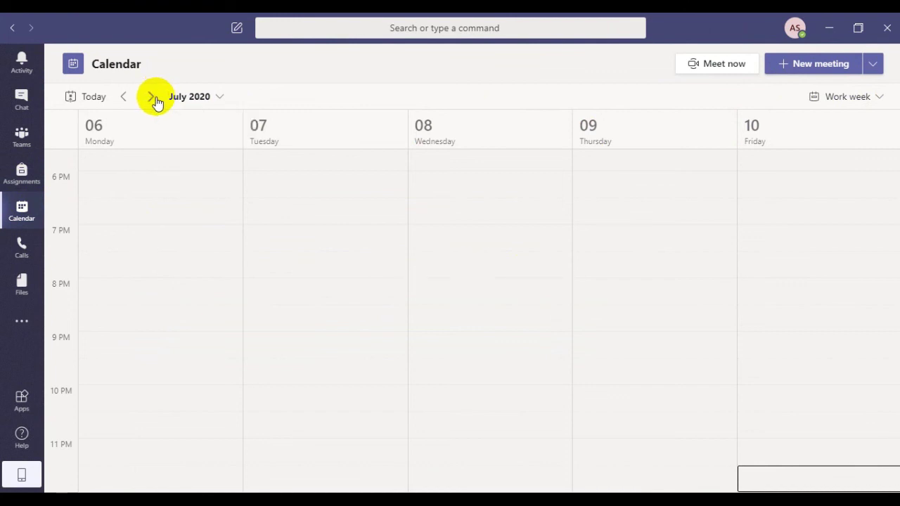
{"action": "left_click", "coordinate": [151, 99]}
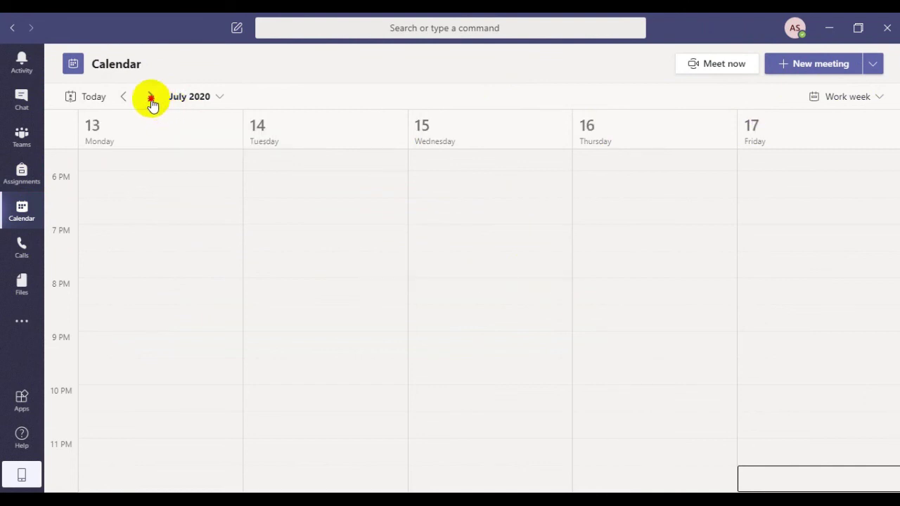
{"action": "left_click", "coordinate": [152, 101]}
{"action": "left_click", "coordinate": [151, 101]}
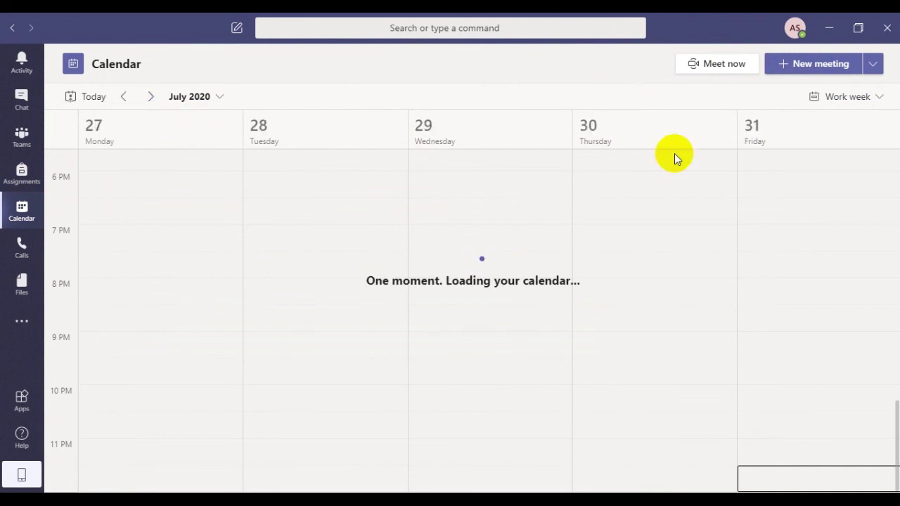
- Switch the calendar to Day view and step back to Saturday, July 25
{"action": "left_click", "coordinate": [865, 104]}
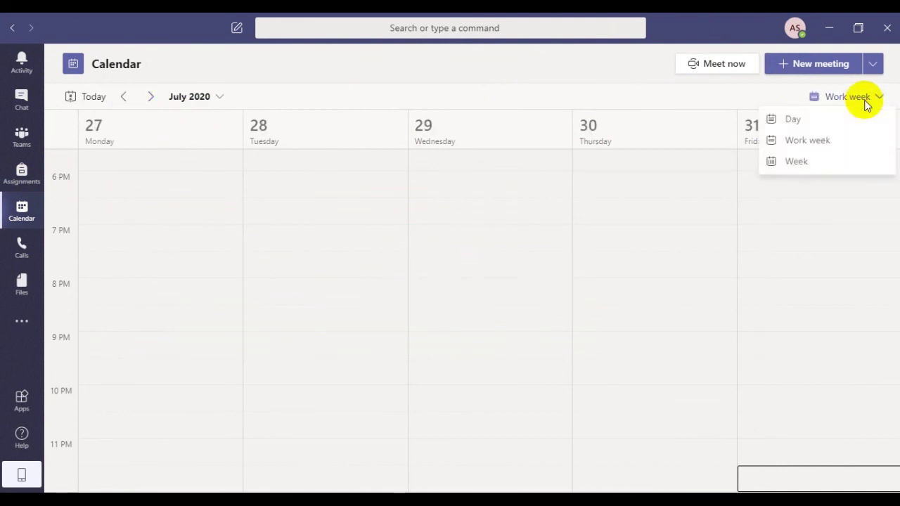
{"action": "left_click", "coordinate": [816, 122]}
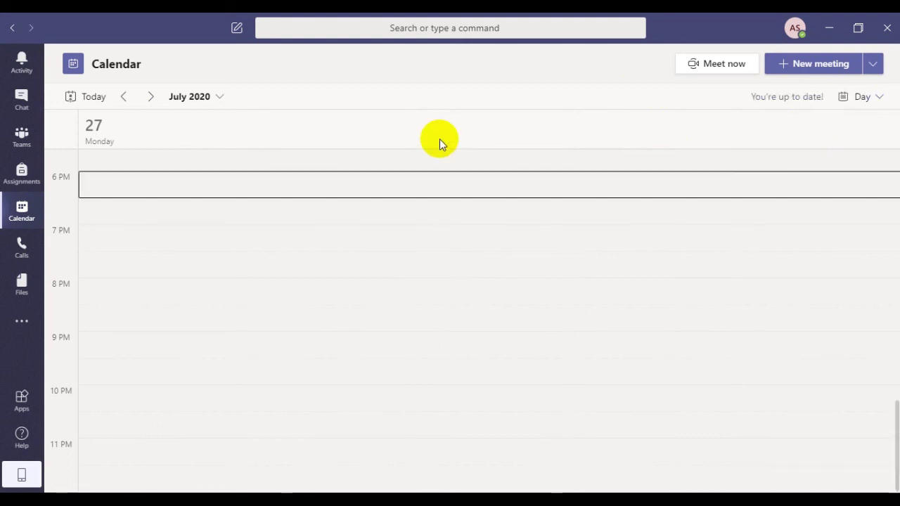
{"action": "left_click", "coordinate": [123, 100]}
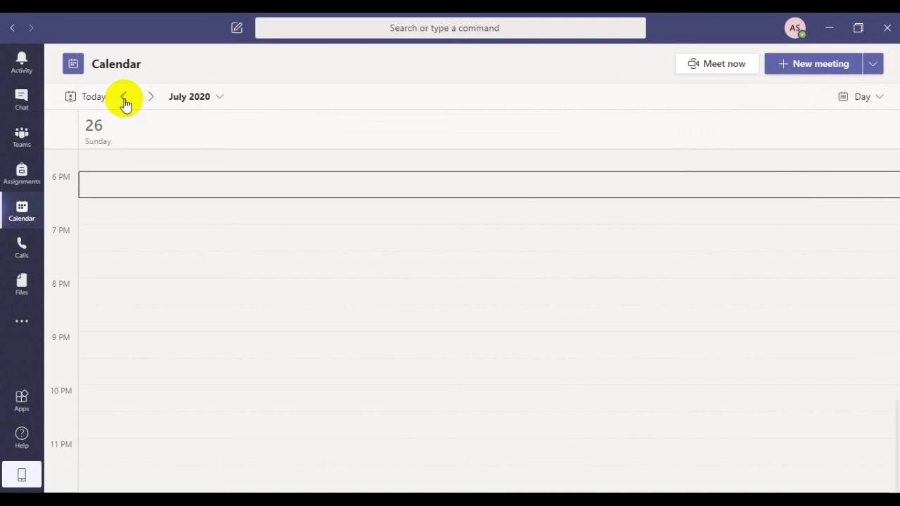
{"action": "left_click", "coordinate": [124, 100]}
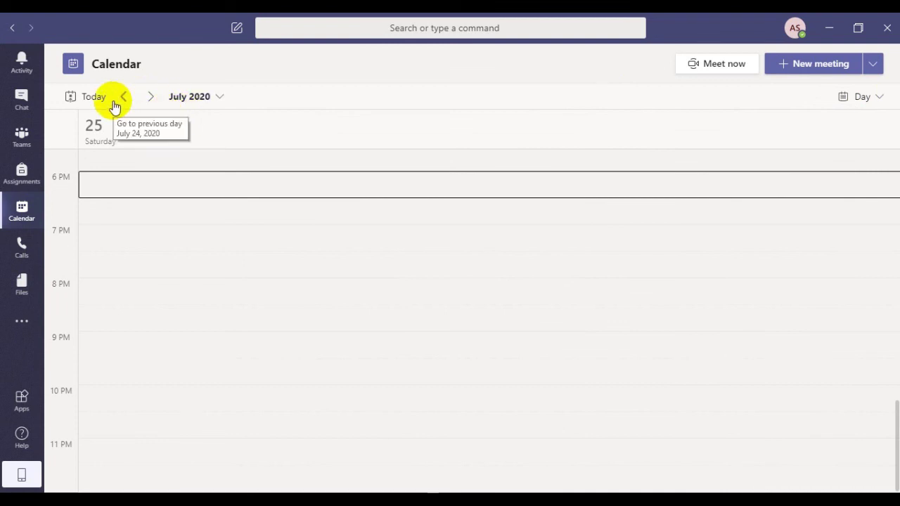
- Jump to Saturday, July 18 and scroll up to the 12 AM 'judul meeting' event
{"action": "left_click", "coordinate": [220, 97]}
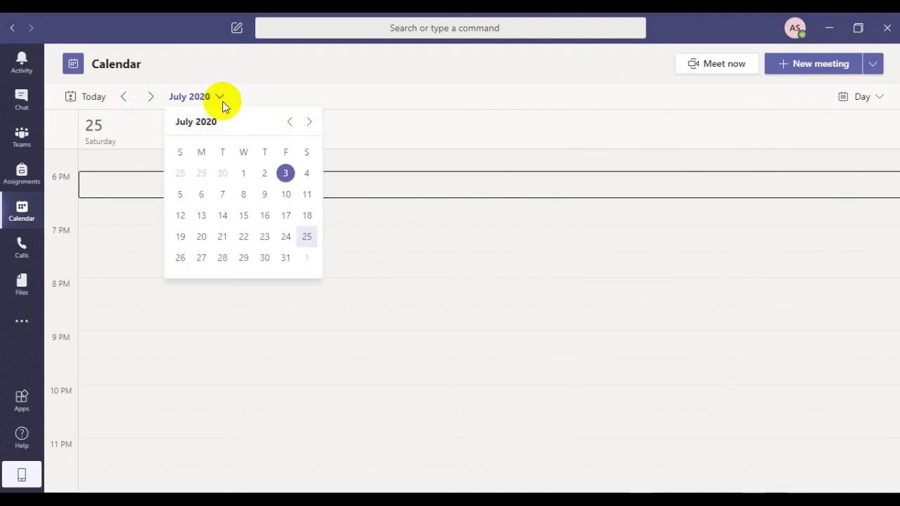
{"action": "left_click", "coordinate": [306, 221]}
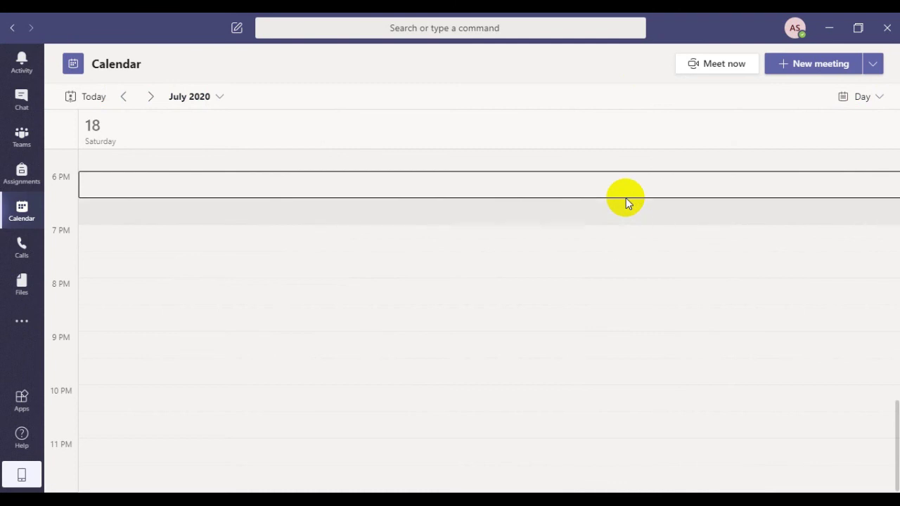
{"action": "key", "text": "Down"}
{"action": "key", "text": "Down"}
{"action": "key", "text": "Down"}
{"action": "key", "text": "Down"}
{"action": "key", "text": "Down"}
{"action": "key", "text": "Down"}
{"action": "key", "text": "Down"}
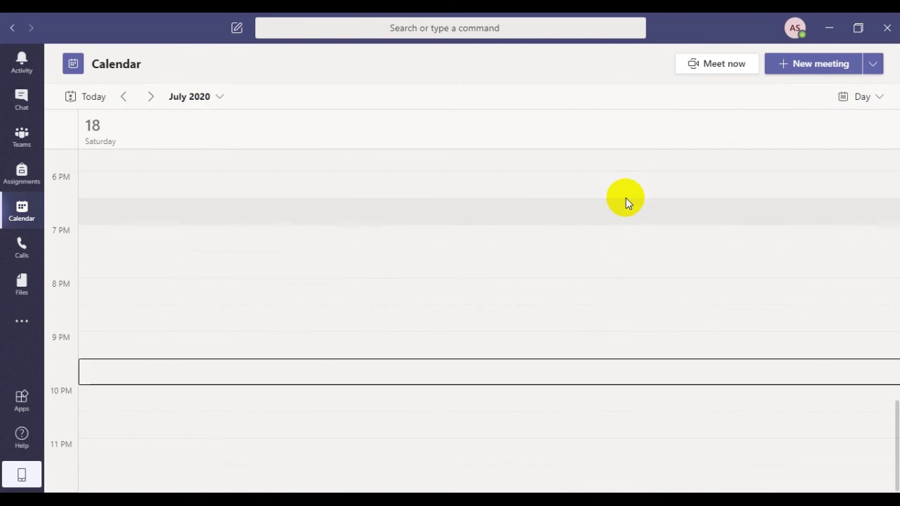
{"action": "key", "text": "Down"}
{"action": "key", "text": "Down"}
{"action": "key", "text": "Down"}
{"action": "key", "text": "Down"}
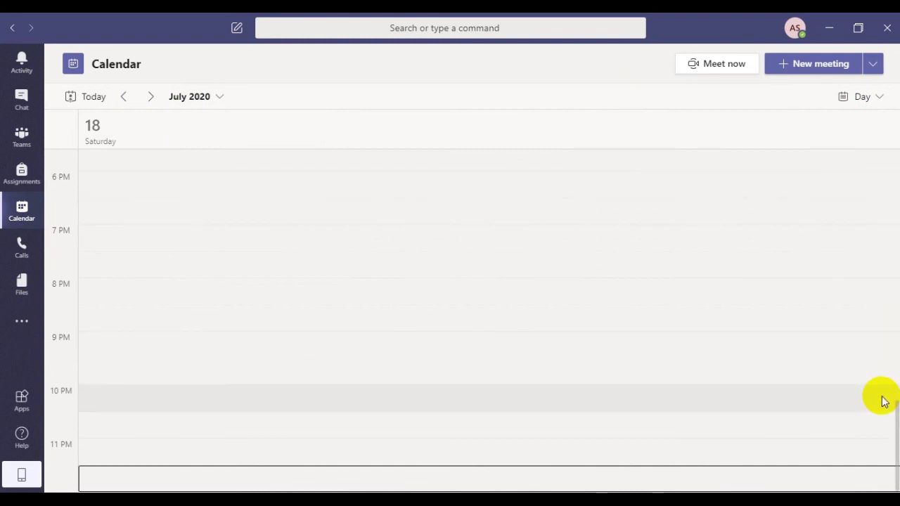
{"action": "left_click_drag", "start_coordinate": [896, 421], "coordinate": [896, 161]}
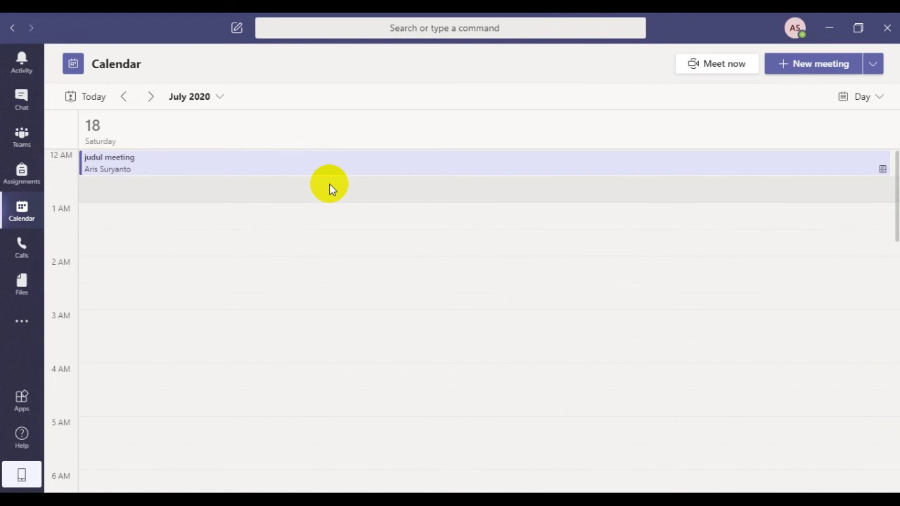
- Open the 'judul meeting' event to see its details and Join Microsoft Teams Meeting link
{"action": "left_click", "coordinate": [154, 166]}
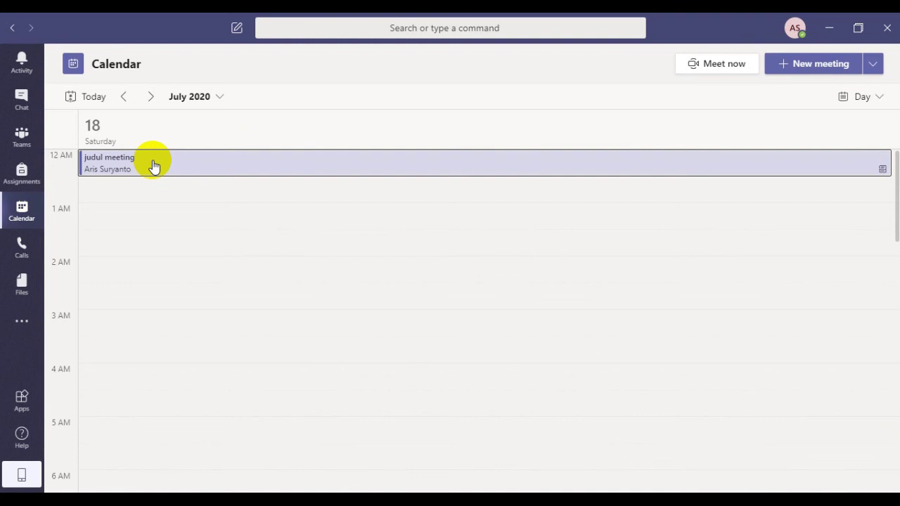
{"action": "left_click", "coordinate": [154, 165]}
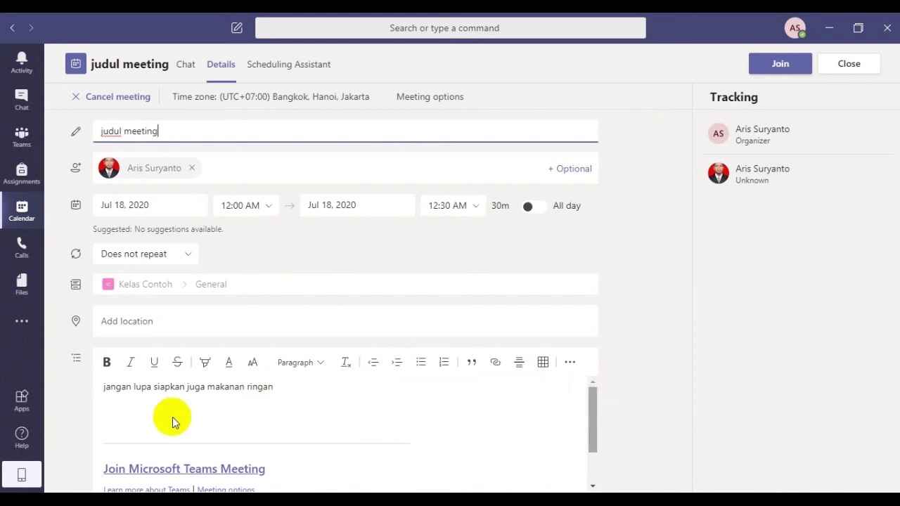
{"action": "left_click", "coordinate": [246, 444]}
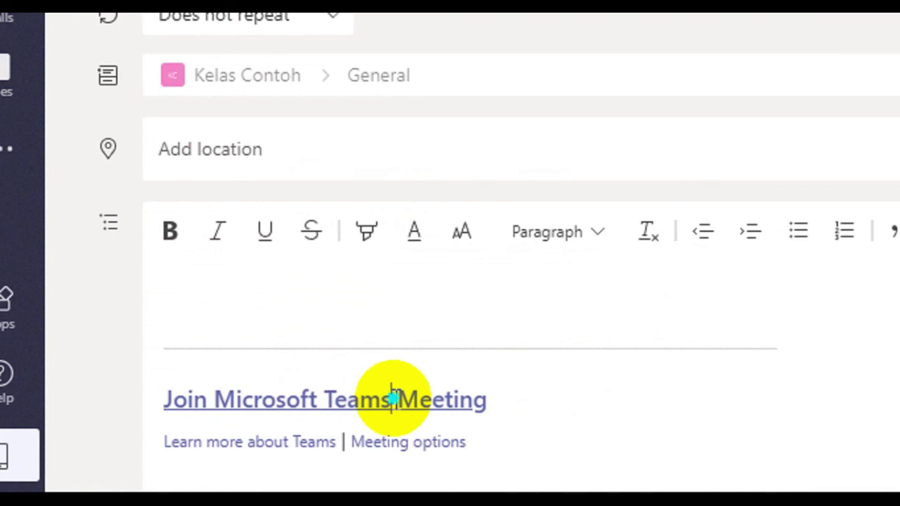
{"action": "right_click", "coordinate": [396, 401]}
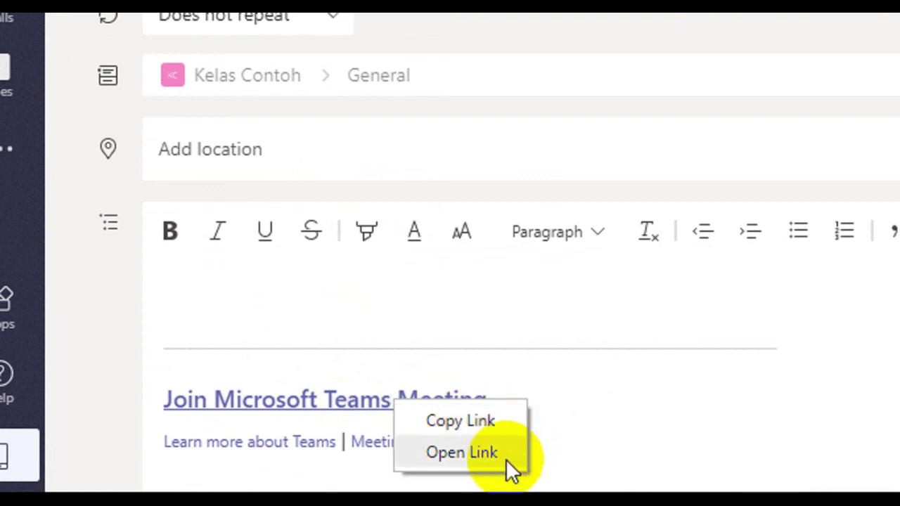
{"action": "left_click", "coordinate": [490, 422]}
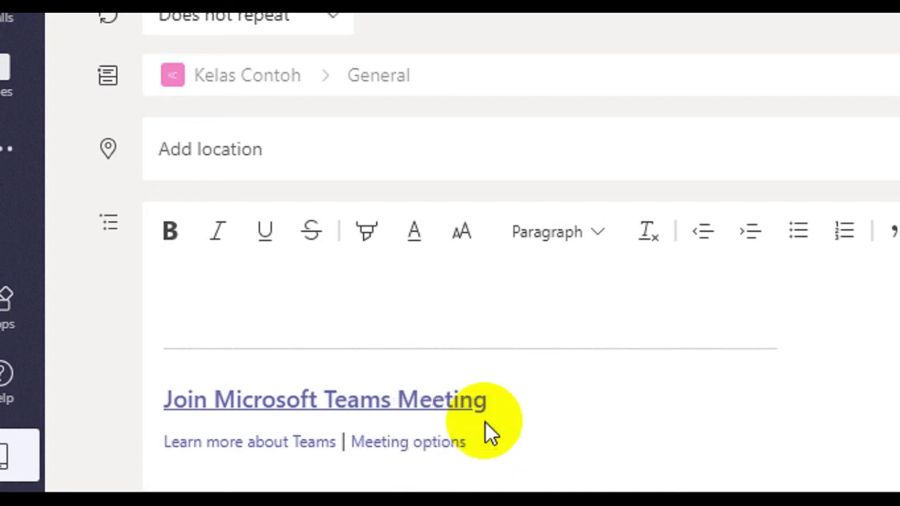